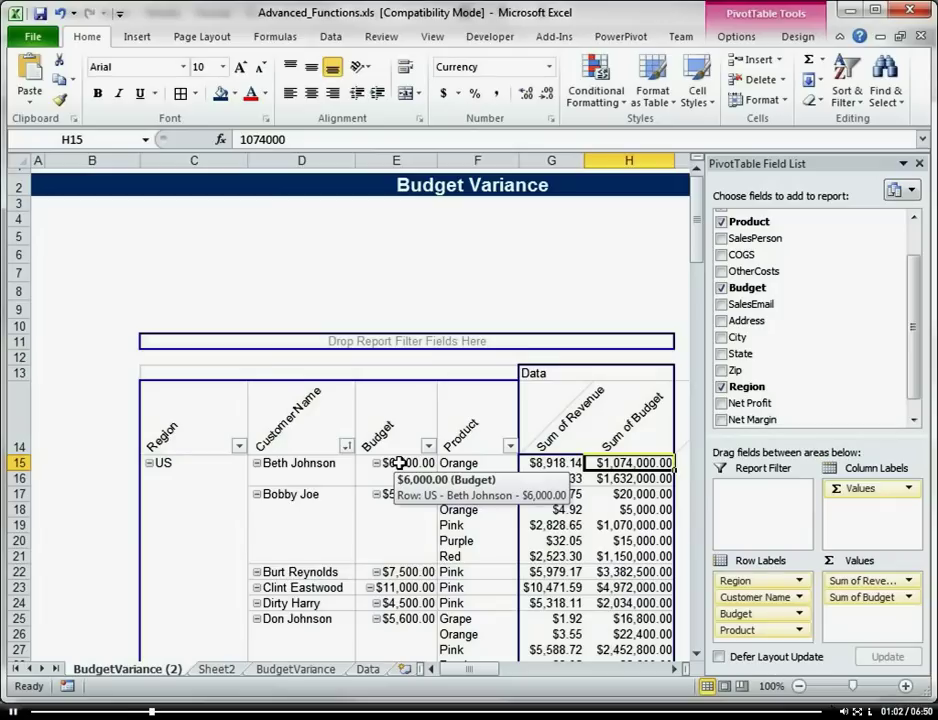
Step: Drill into the Sum of Budget amount in H15 to inspect its repeated Budget records, and delete the resulting detail sheet
double_click(600, 463)
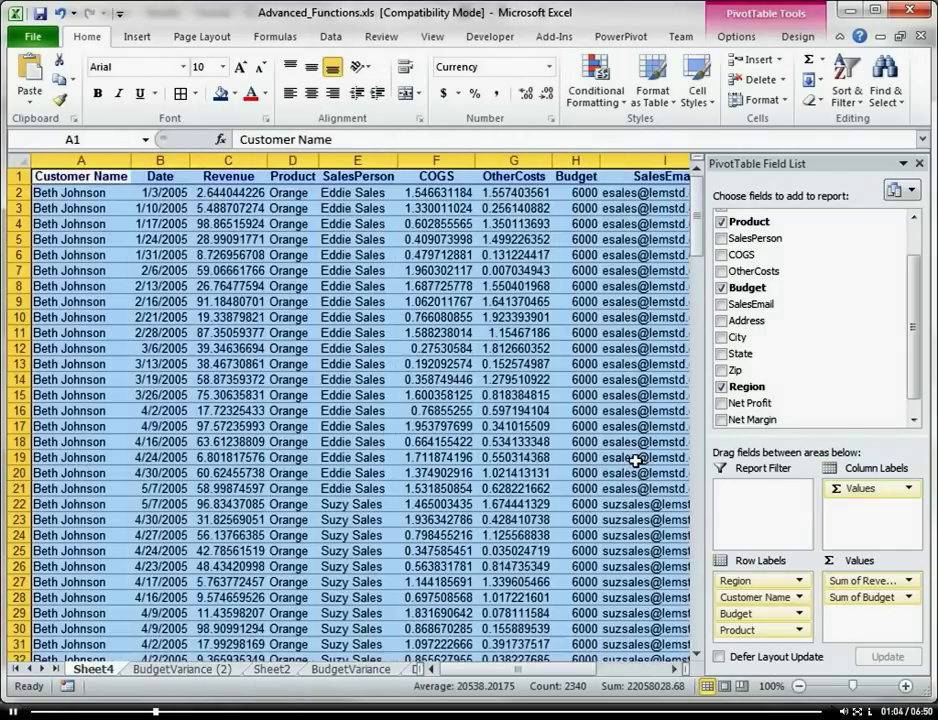
drag(575, 192, 571, 380)
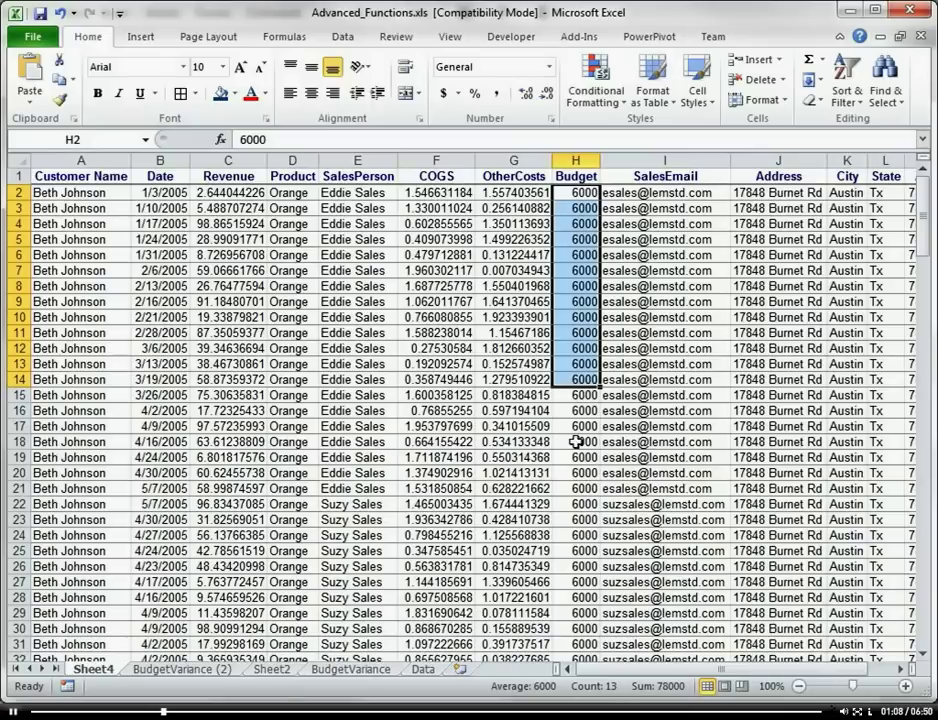
right_click(96, 672)
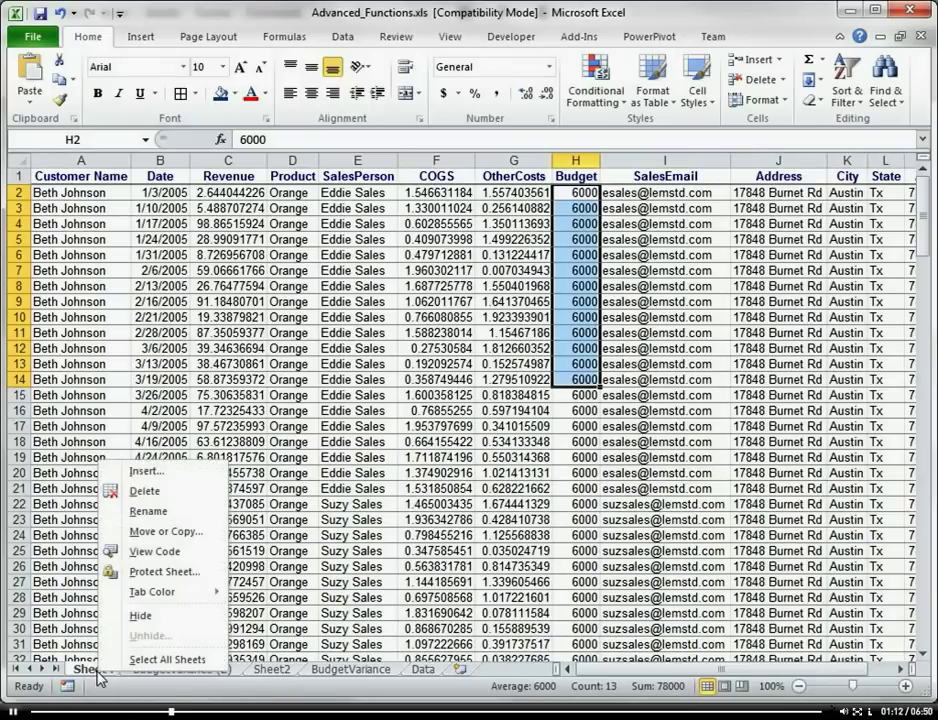
click(145, 491)
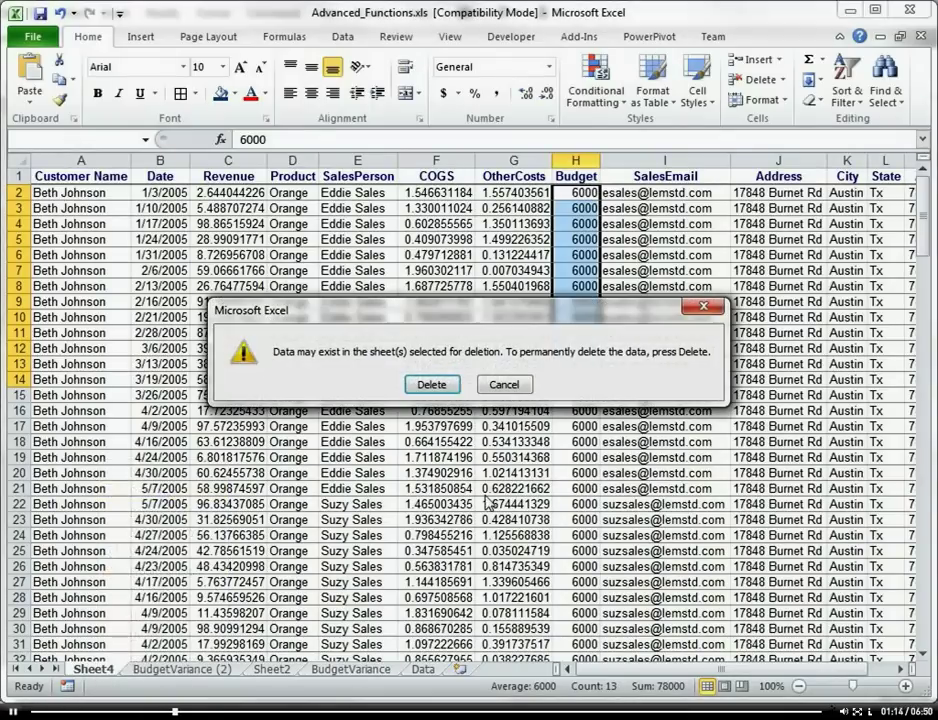
click(375, 387)
Step: Remove Sum of Budget from the pivot table's values, keeping only Sum of Revenue
click(630, 494)
click(630, 463)
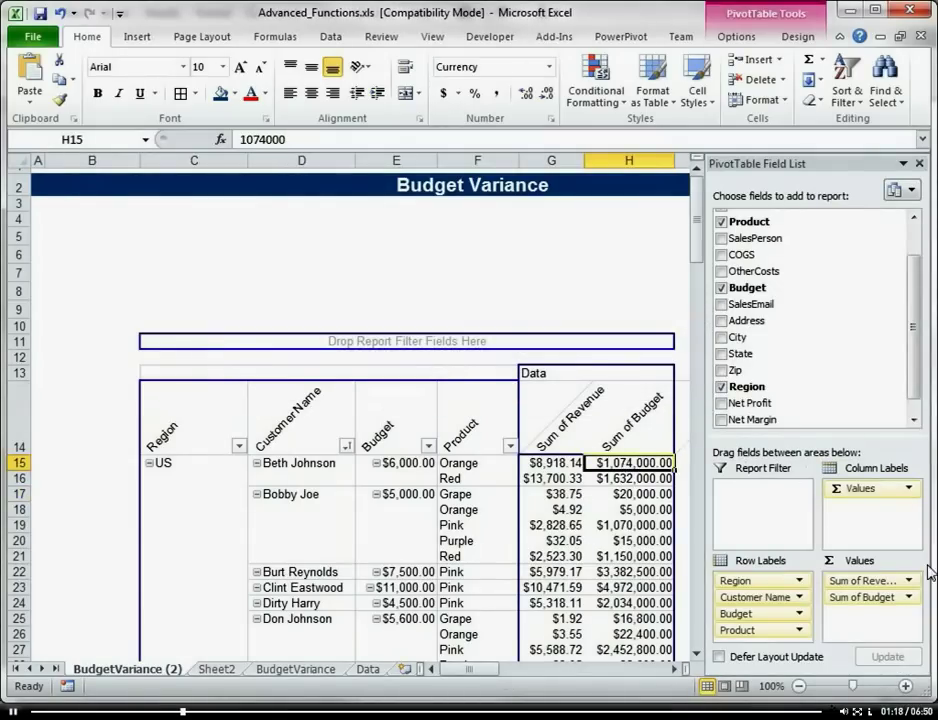
drag(862, 598, 812, 389)
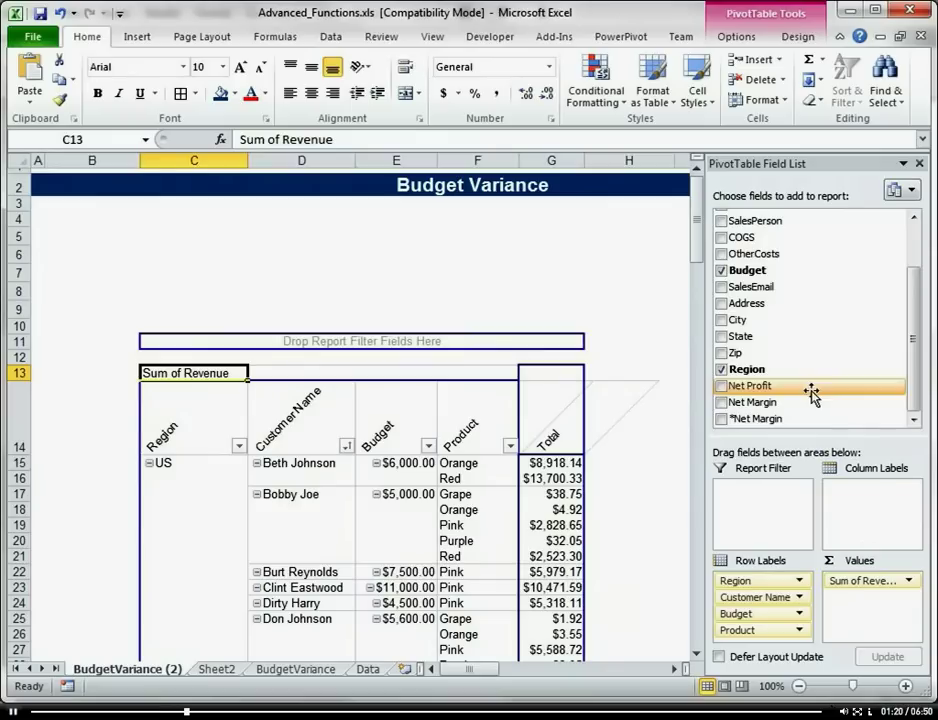
drag(400, 463, 402, 494)
click(392, 571)
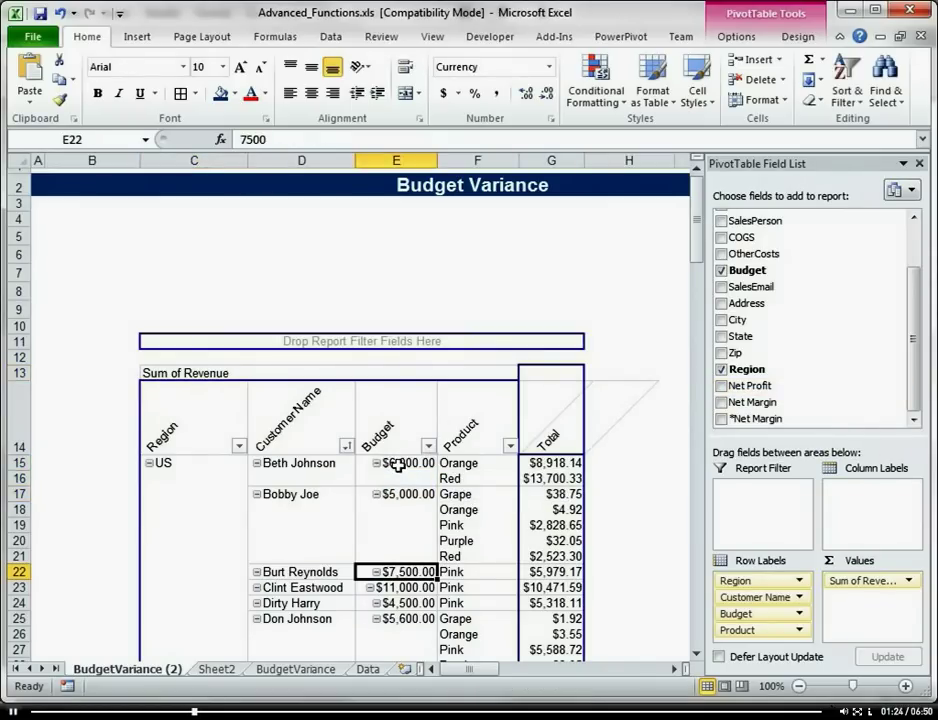
Step: Enter the formula =IF(C15="",B14,C15) in cell B15 to repeat the region name beside each pivot row
mouse_move(397, 464)
click(106, 463)
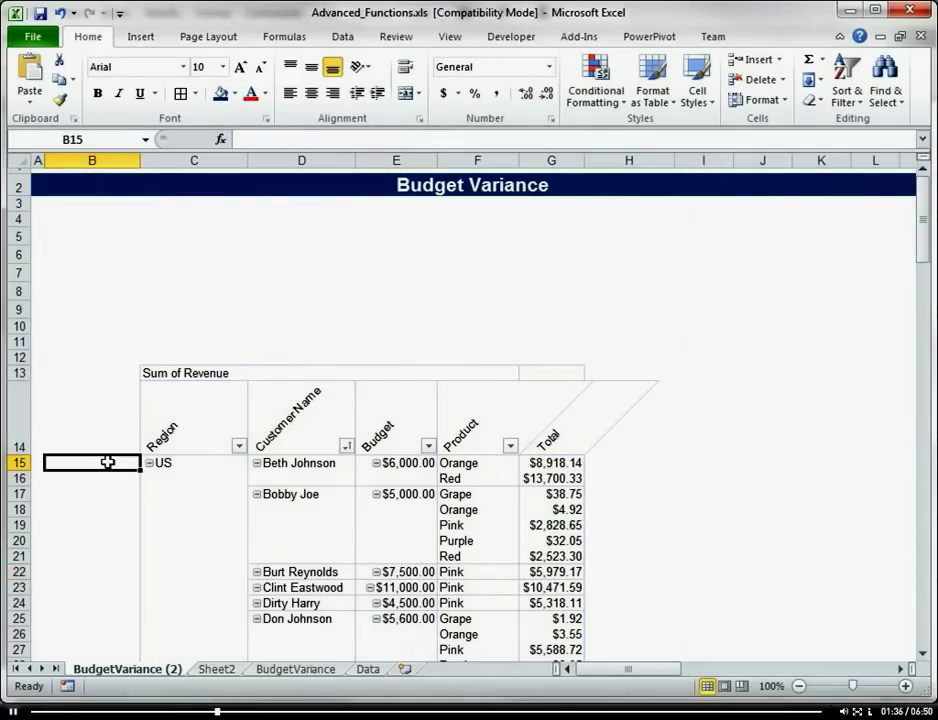
text(=)
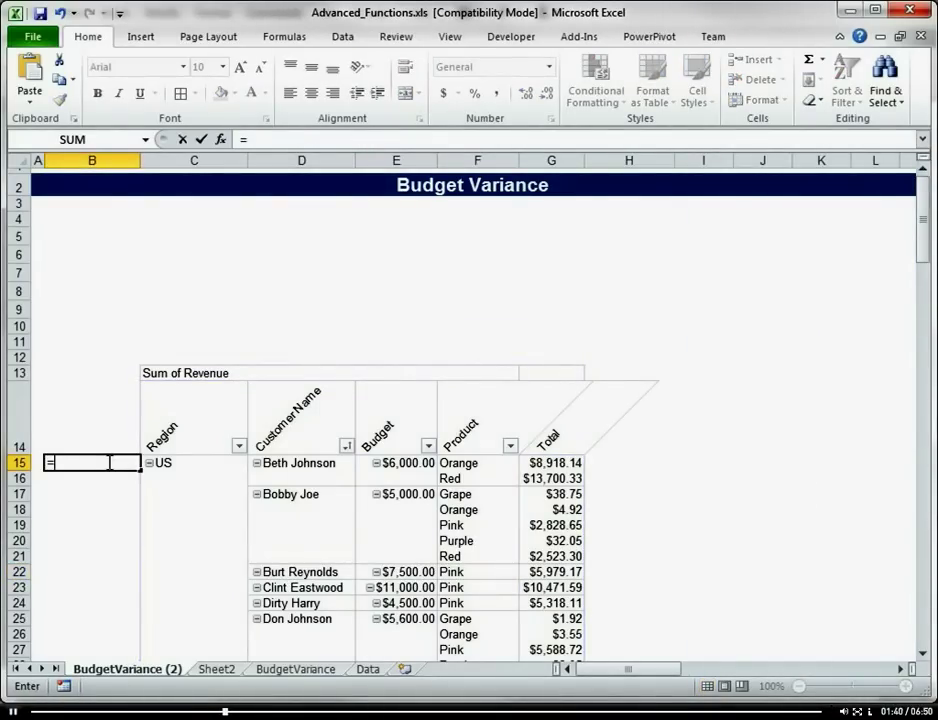
text(if()
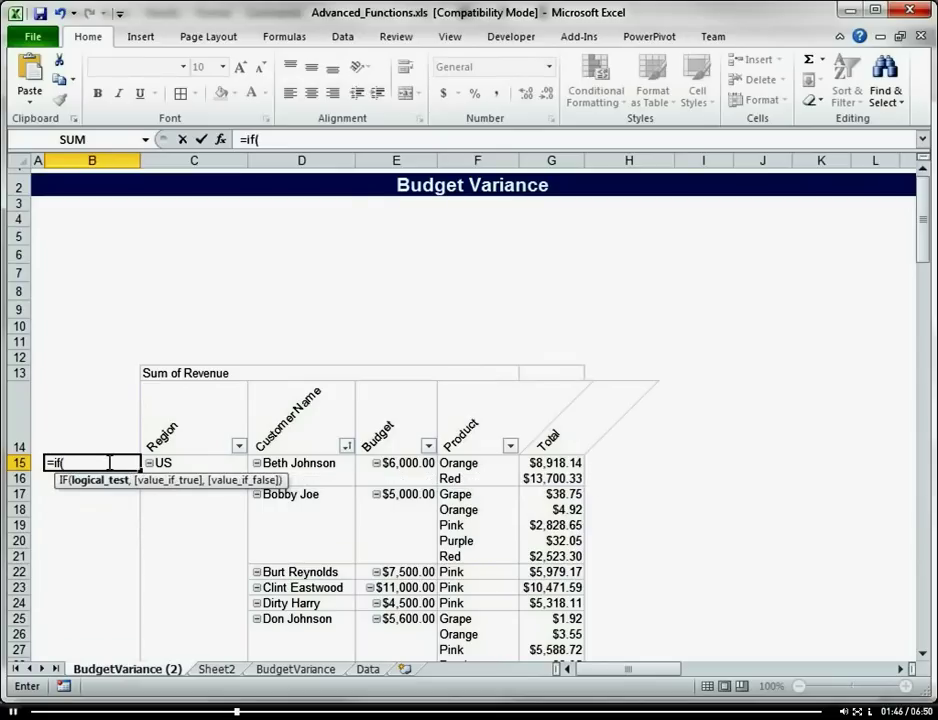
text(c)
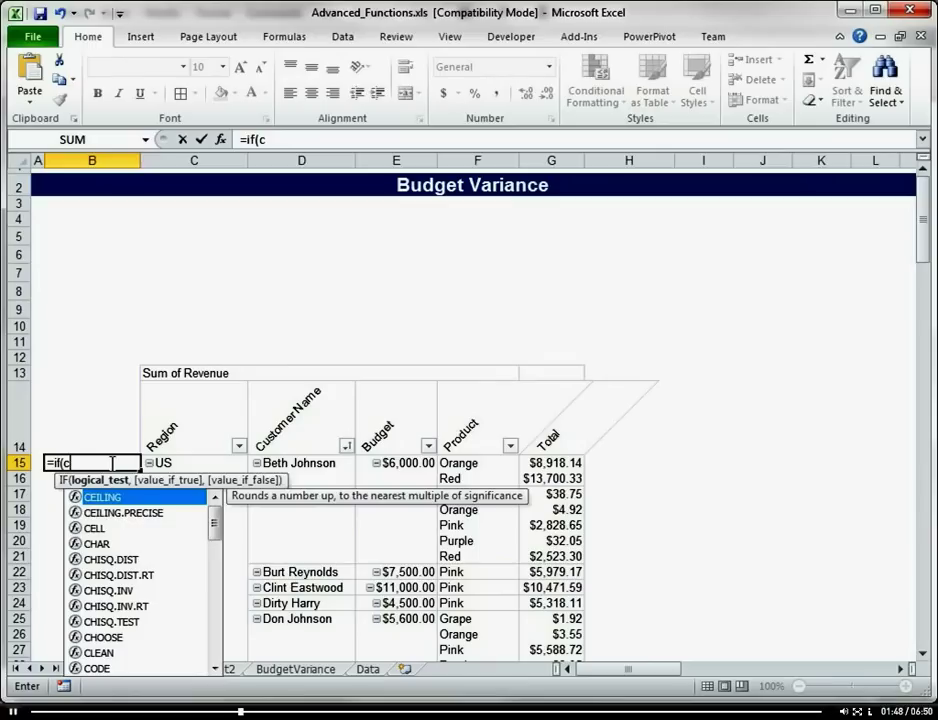
text(15)
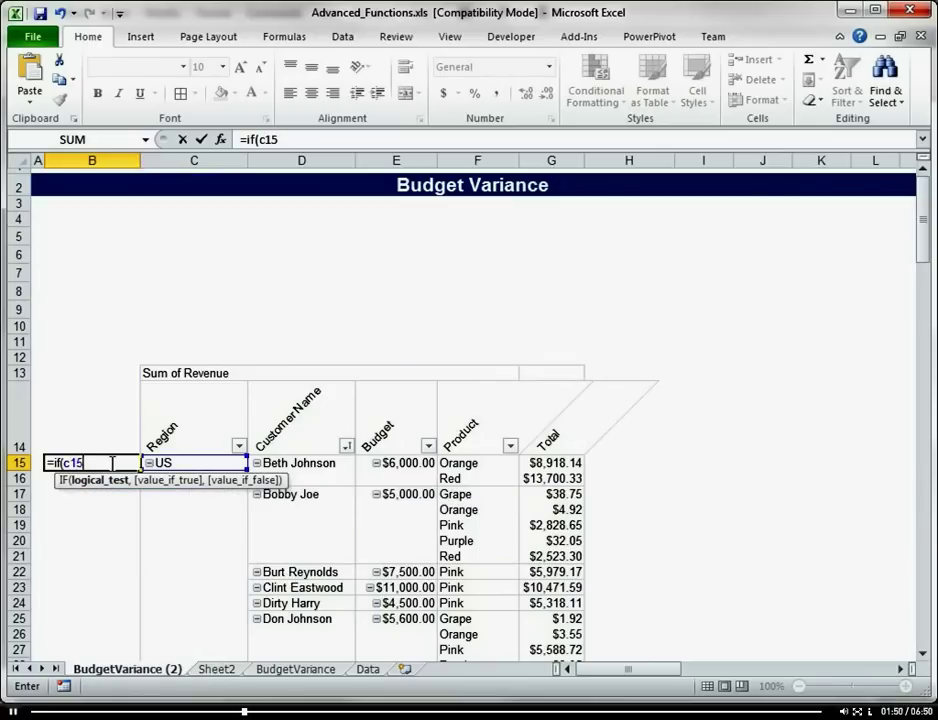
text(="",c14)
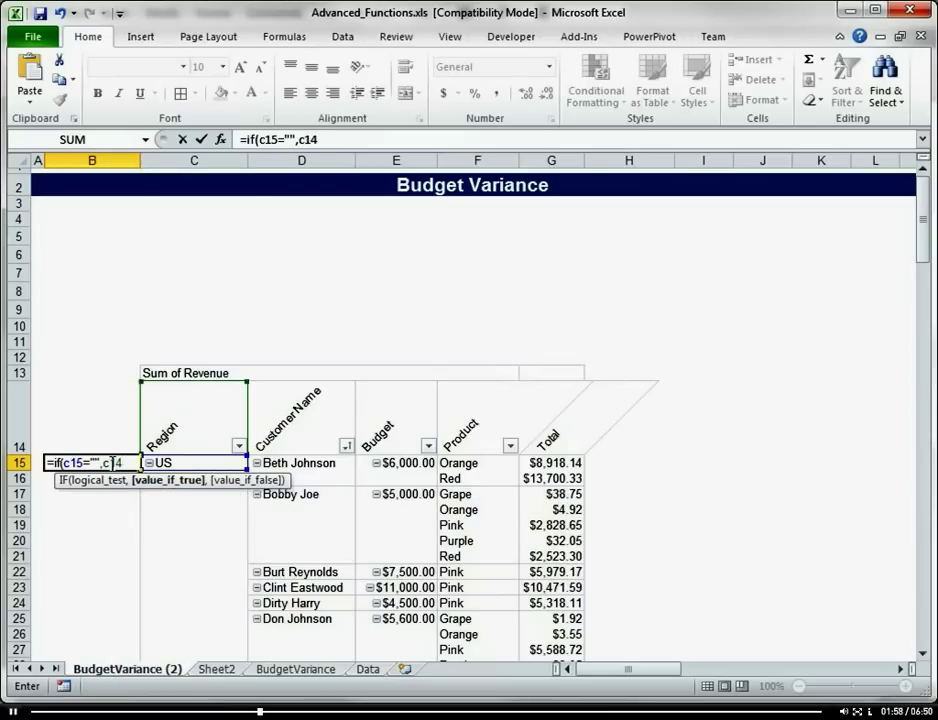
text(,)
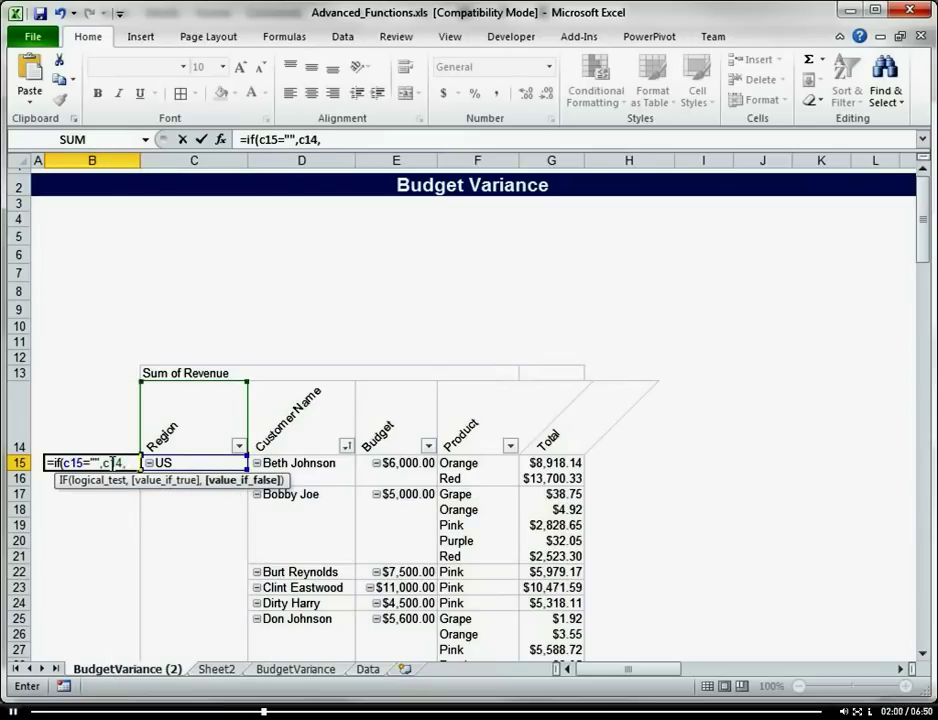
key(BackSpace)
key(BackSpace)
key(BackSpace)
key(BackSpace)
text(b)
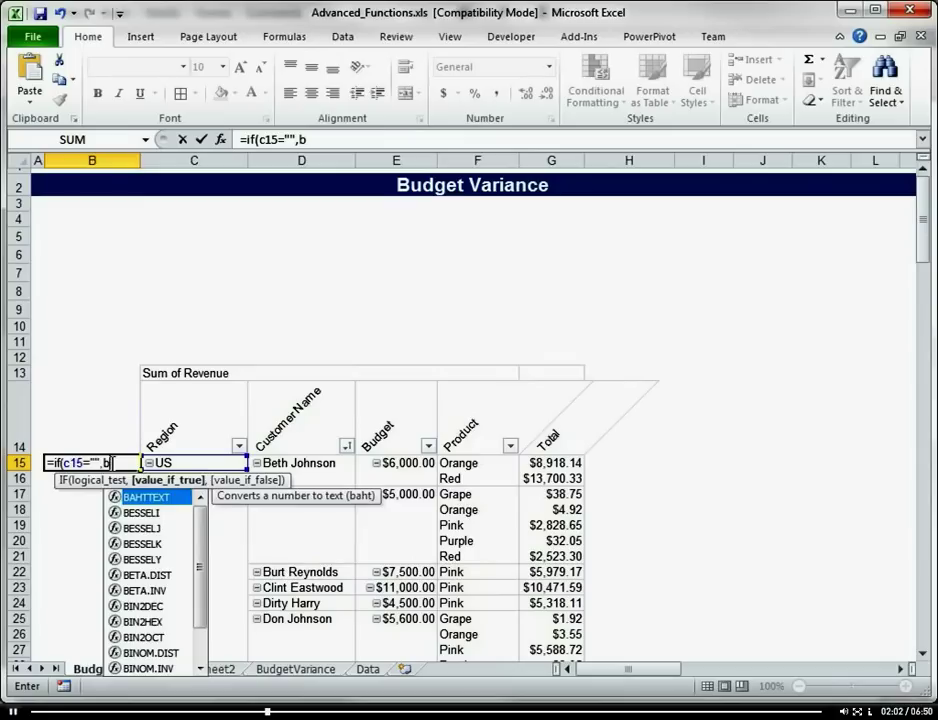
text(14,)
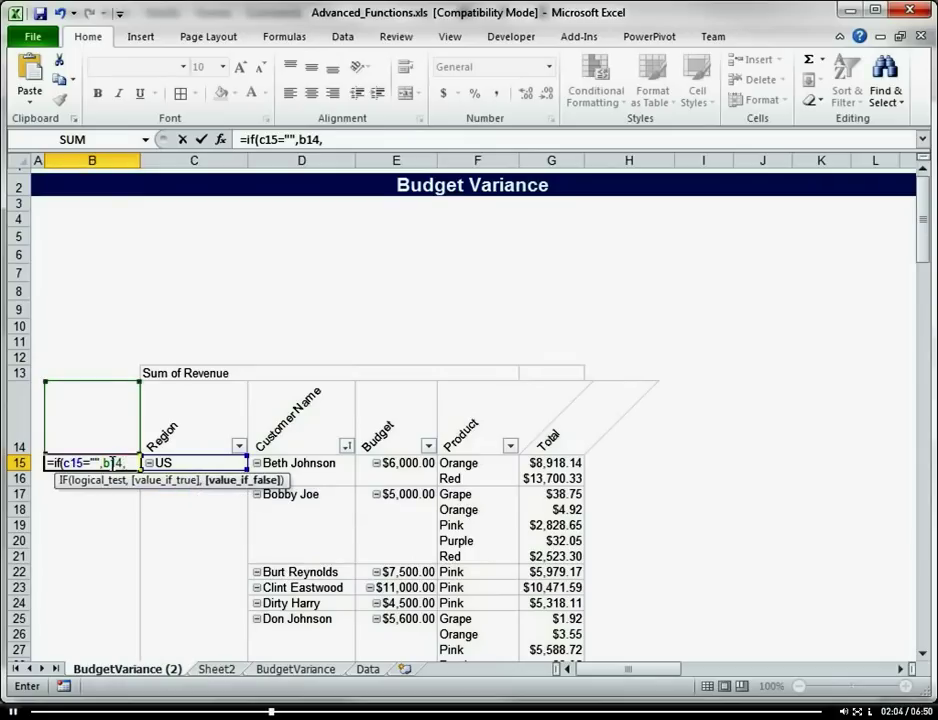
text(c)
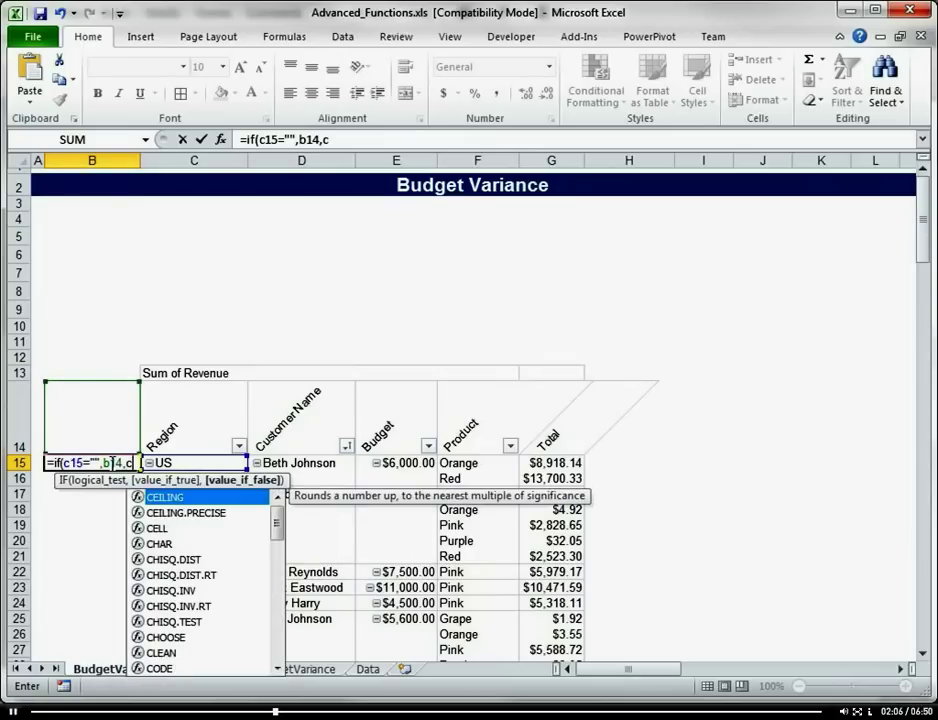
text(15))
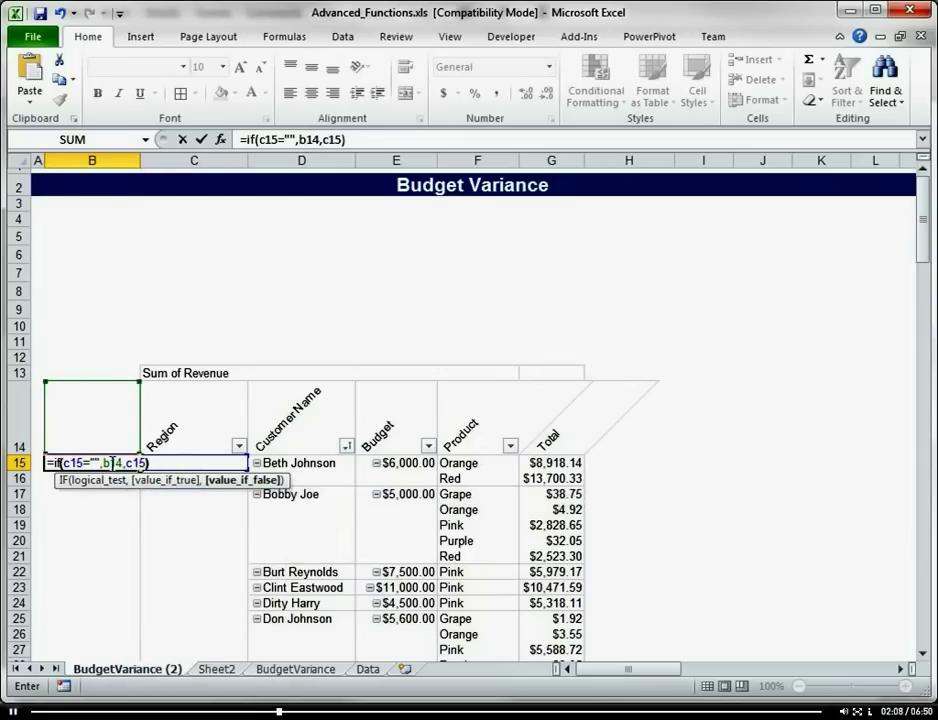
key(Return)
Step: Fill the B15 region formula down column B alongside the pivot table rows
drag(75, 463, 140, 540)
scroll(140, 520, down, 2)
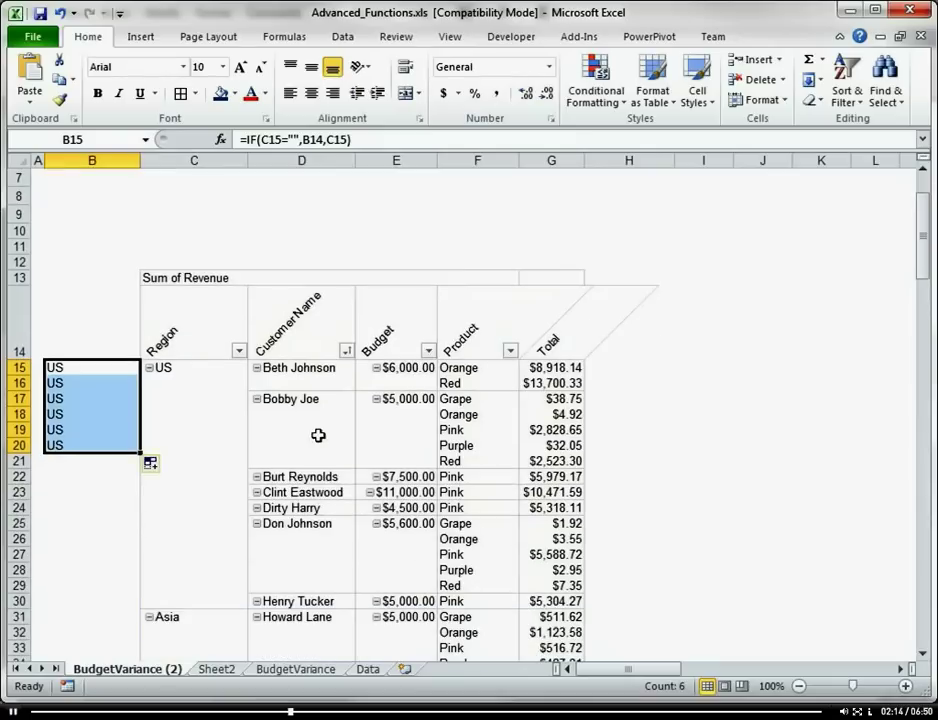
drag(140, 453, 130, 657)
drag(922, 435, 922, 225)
click(85, 478)
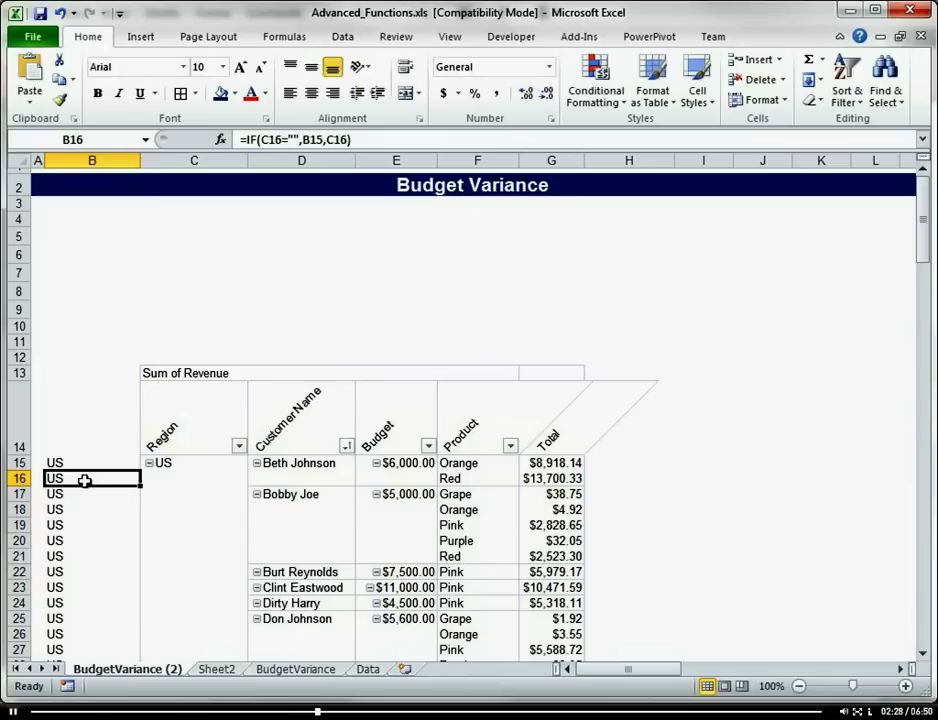
Step: Enter the region labels US, Asia, Middle East and Europe in cells C5 to C8
click(213, 240)
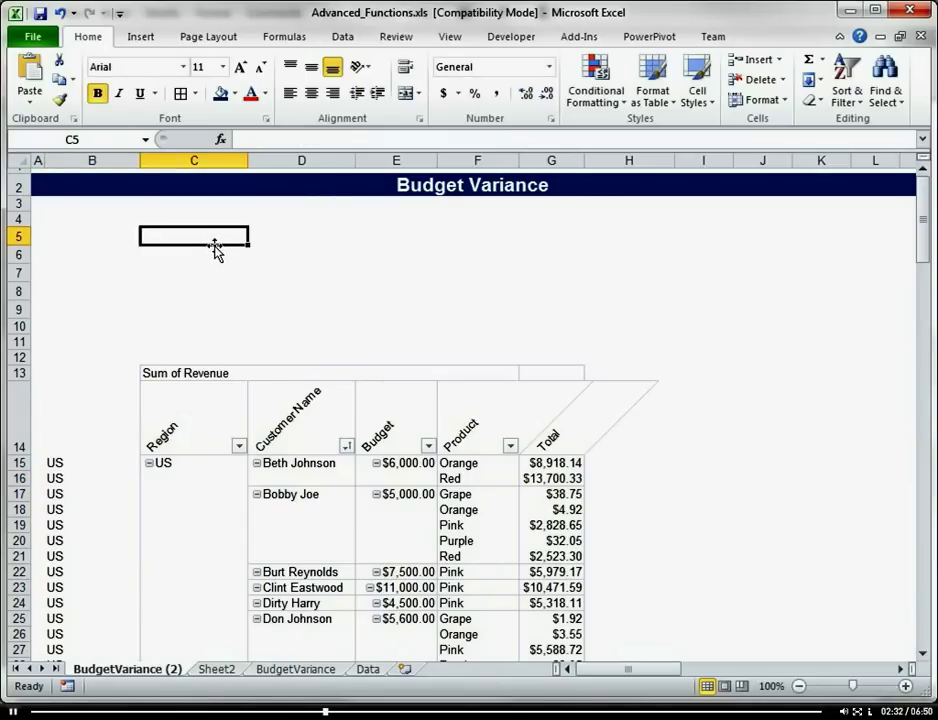
text(US)
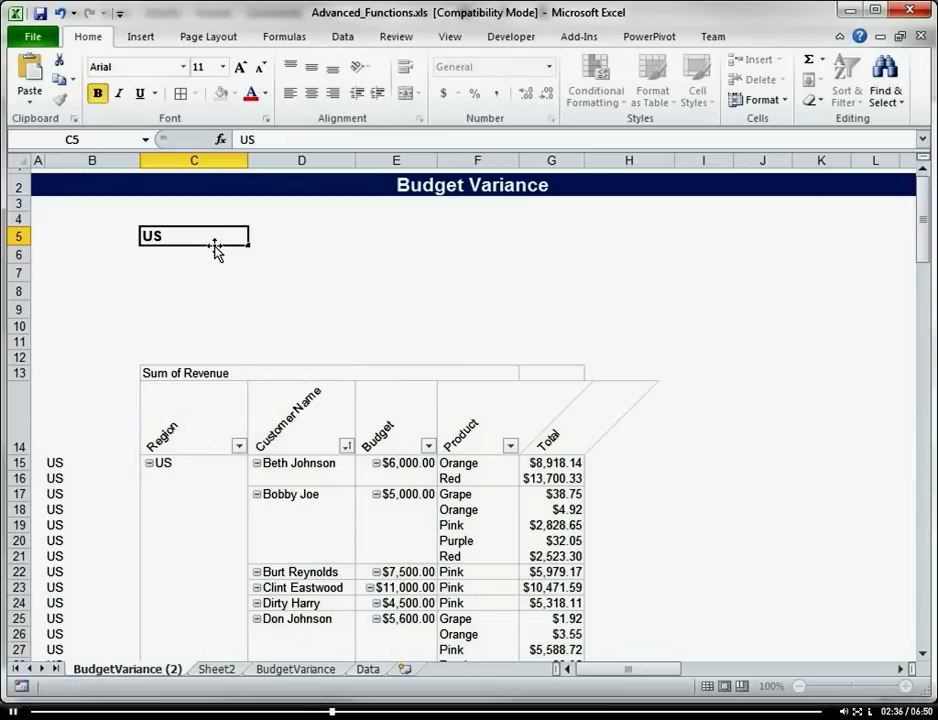
key(Return)
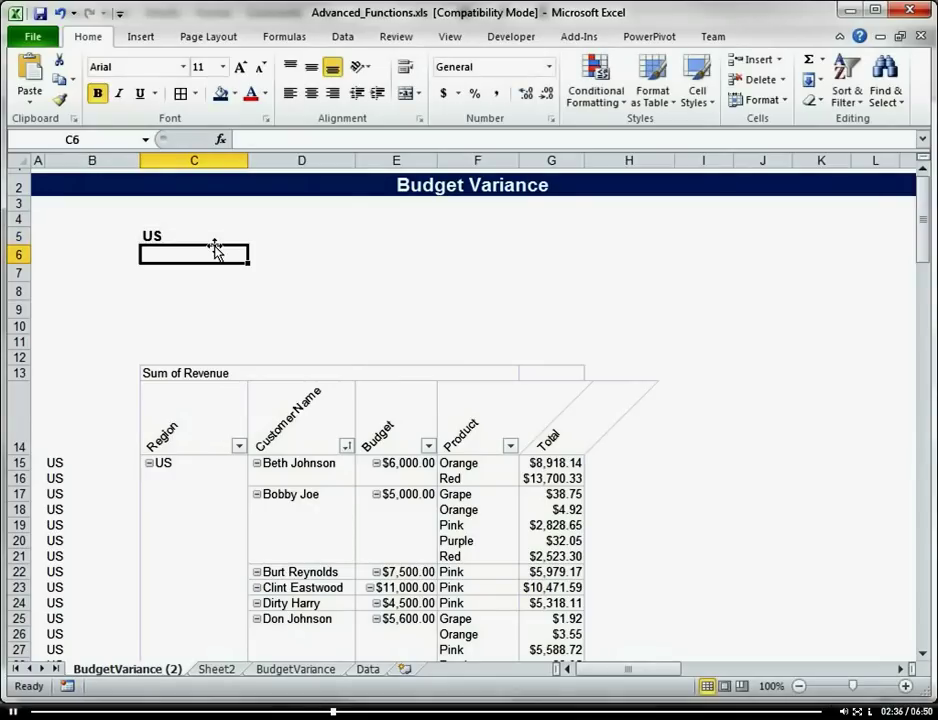
scroll(626, 420, down, 3)
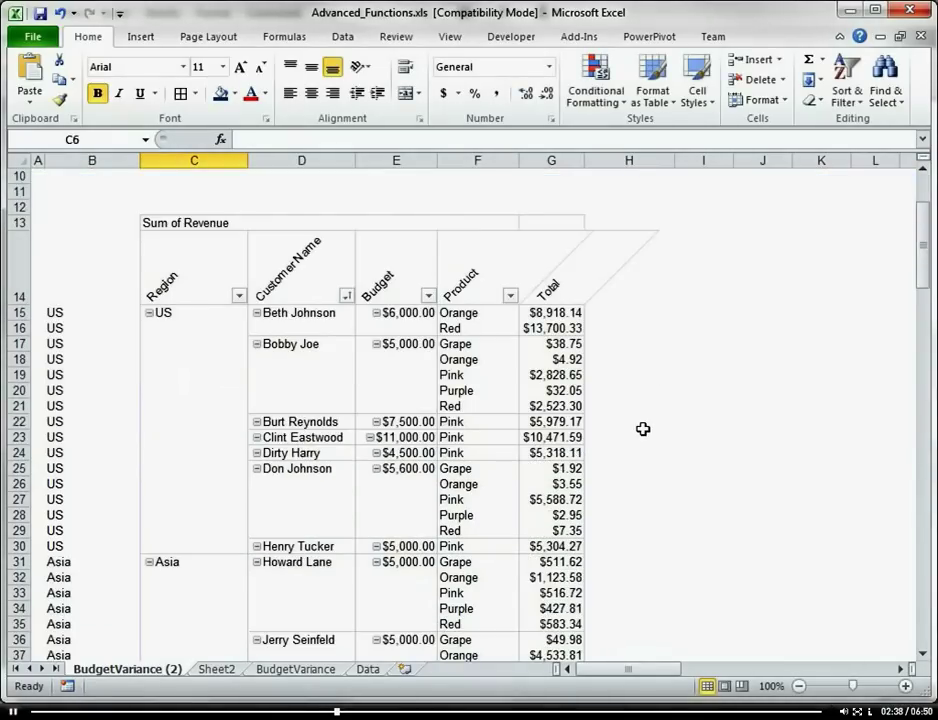
scroll(680, 445, down, 7)
scroll(727, 455, up, 3)
scroll(727, 455, up, 7)
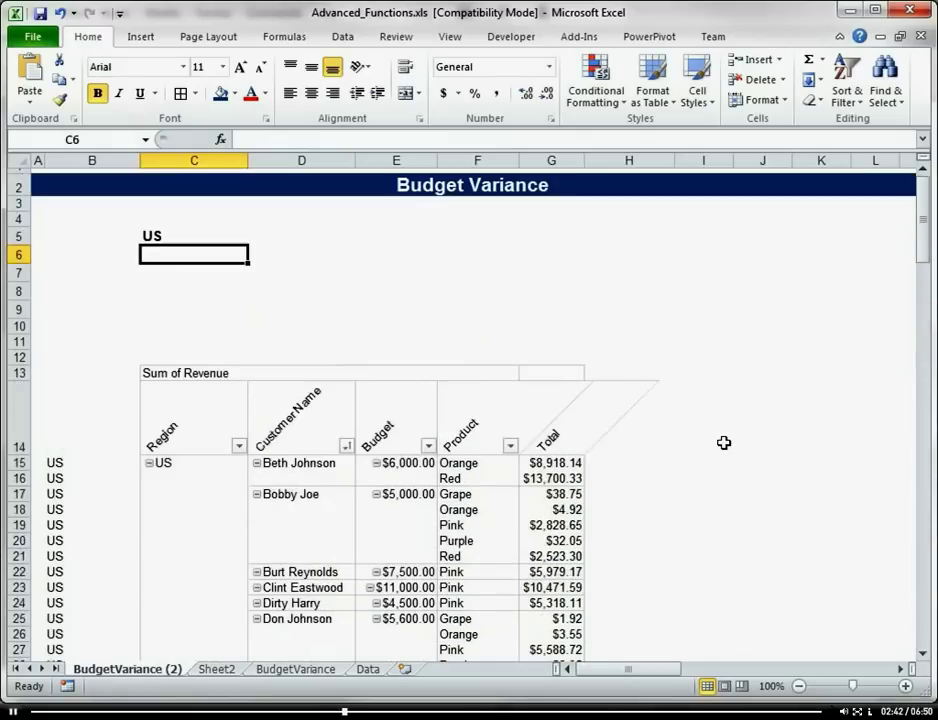
text(Asia)
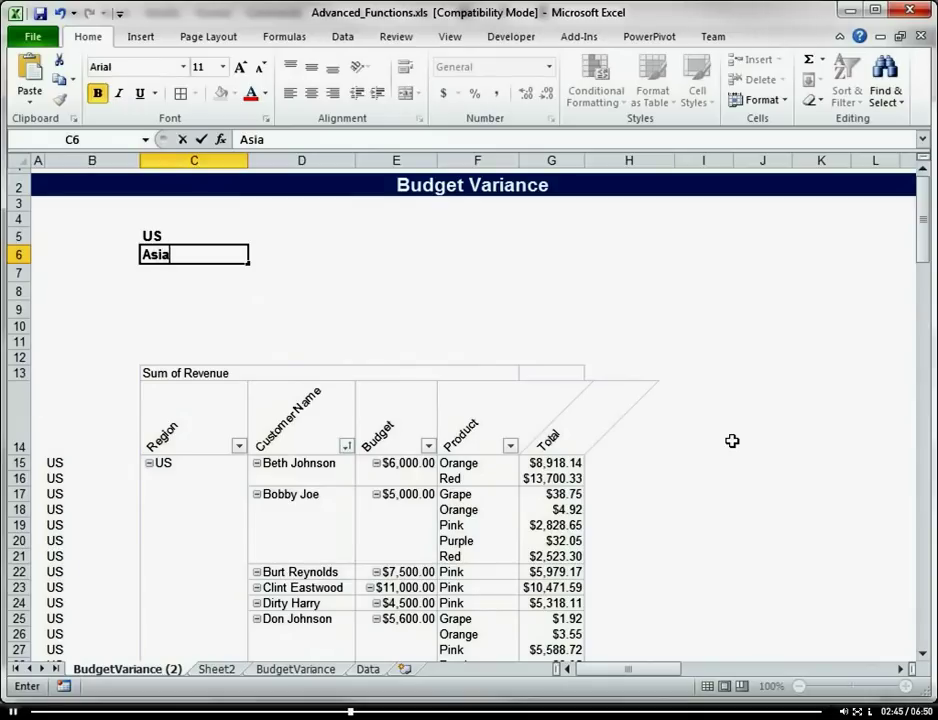
key(Return)
text(Mi)
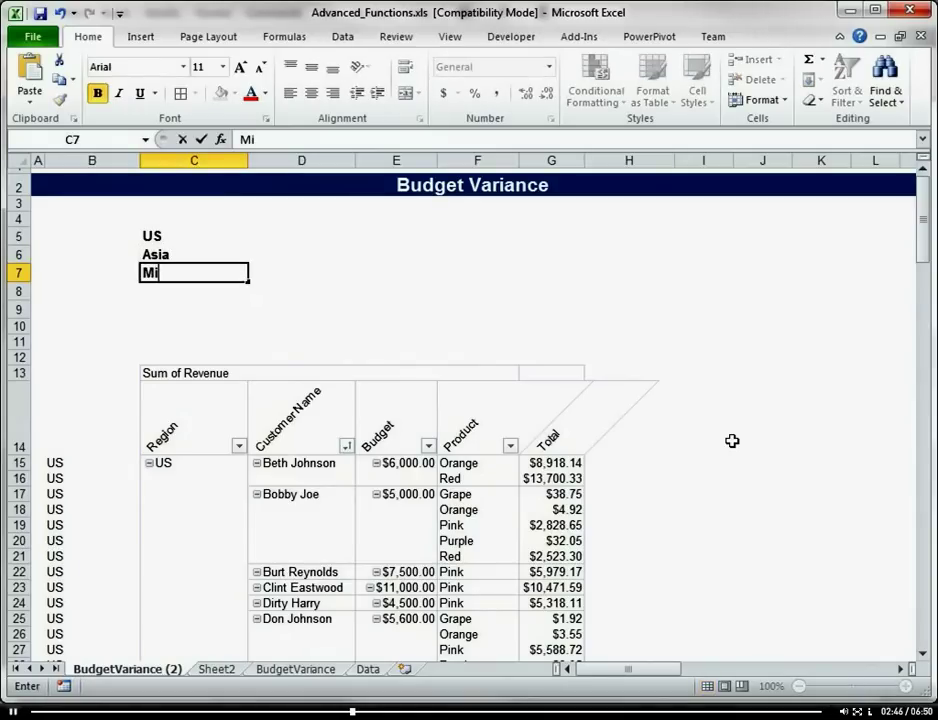
text(ddle East)
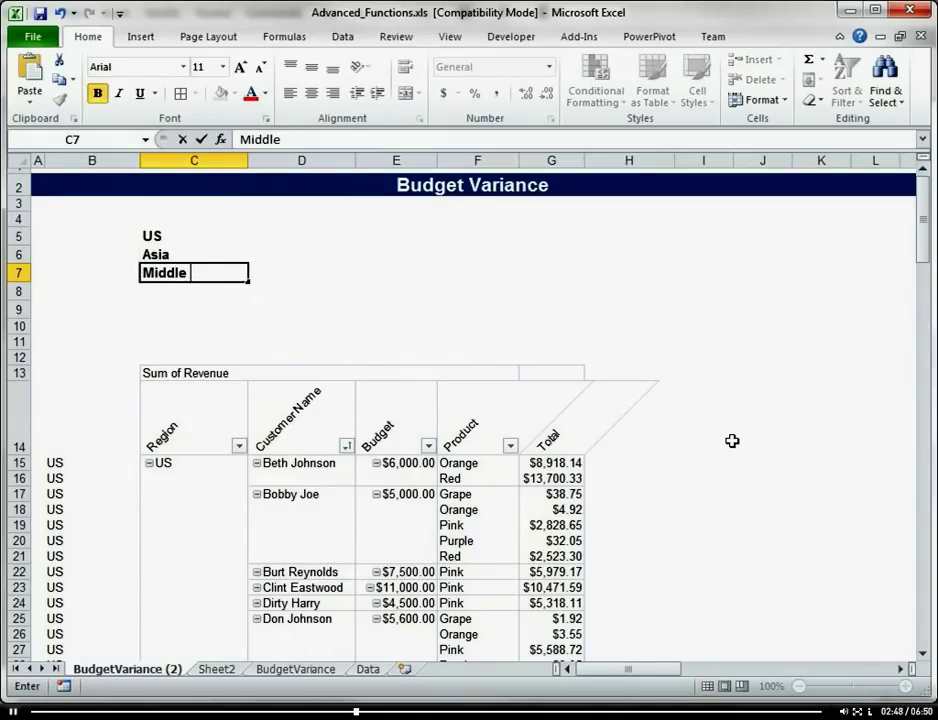
key(Return)
text(Europe)
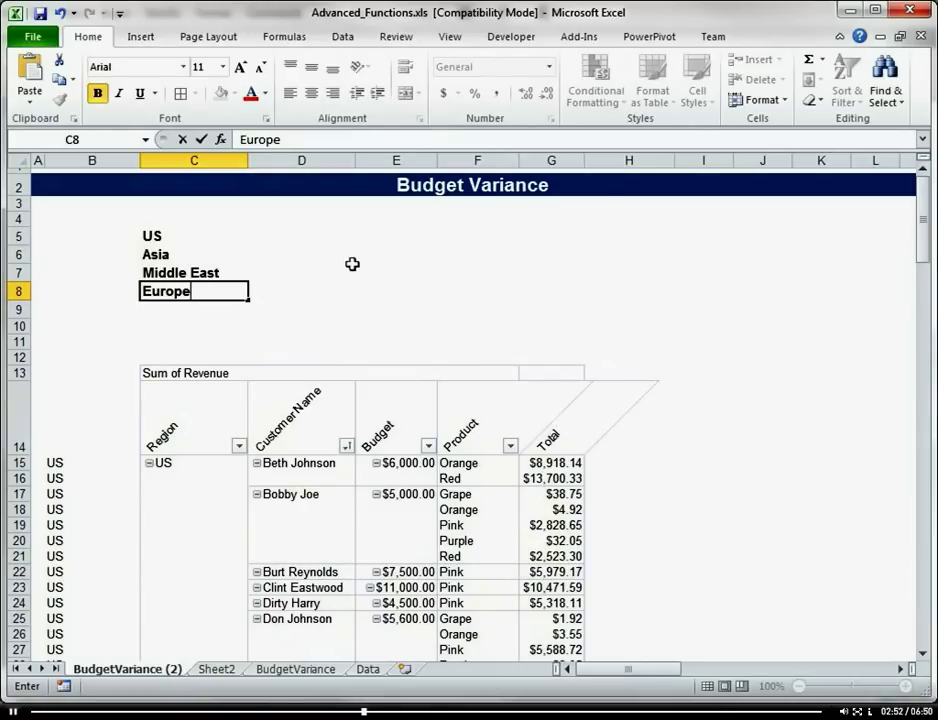
click(320, 240)
Step: Add the column heading Budget in cell D4 above the region summary
click(317, 219)
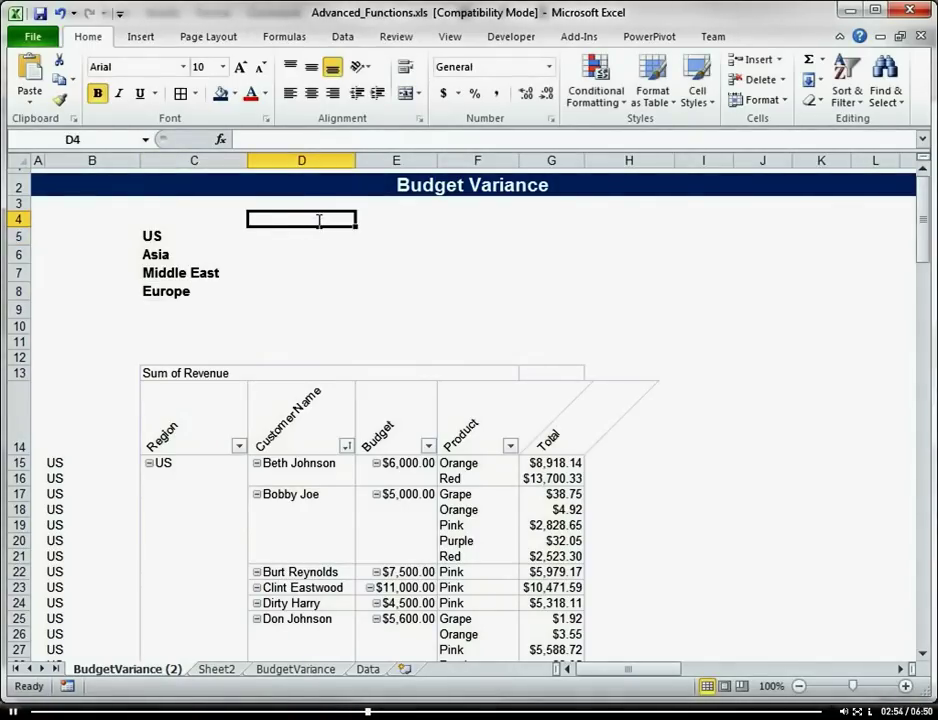
text(Budget)
key(Return)
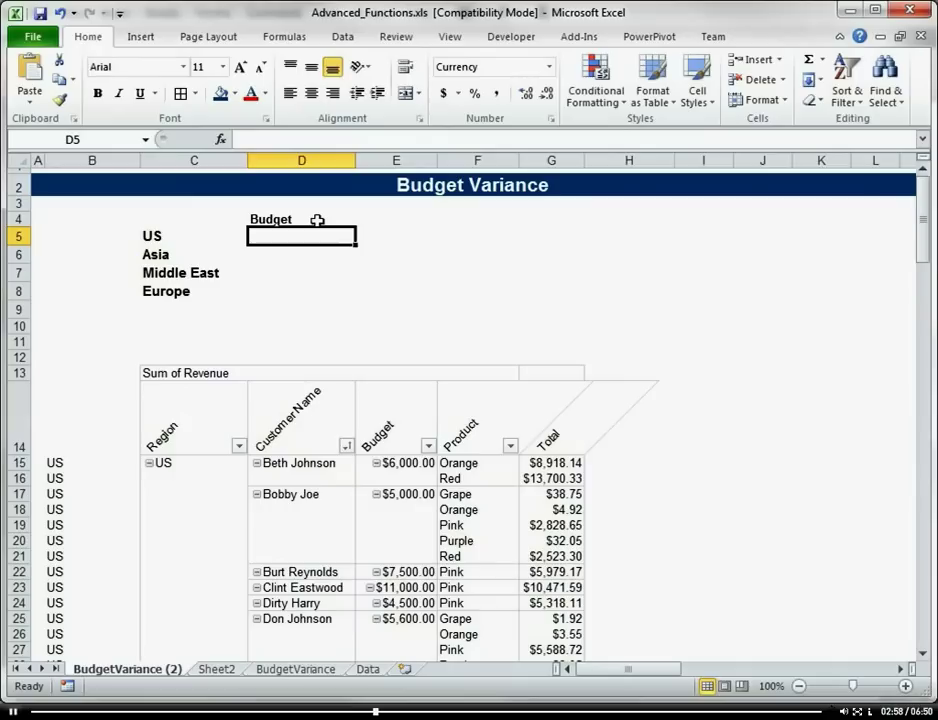
Step: Enter =SUMIF(B15:B99,C5,E15:E99) in cell D5 to total the US budget
text(=)
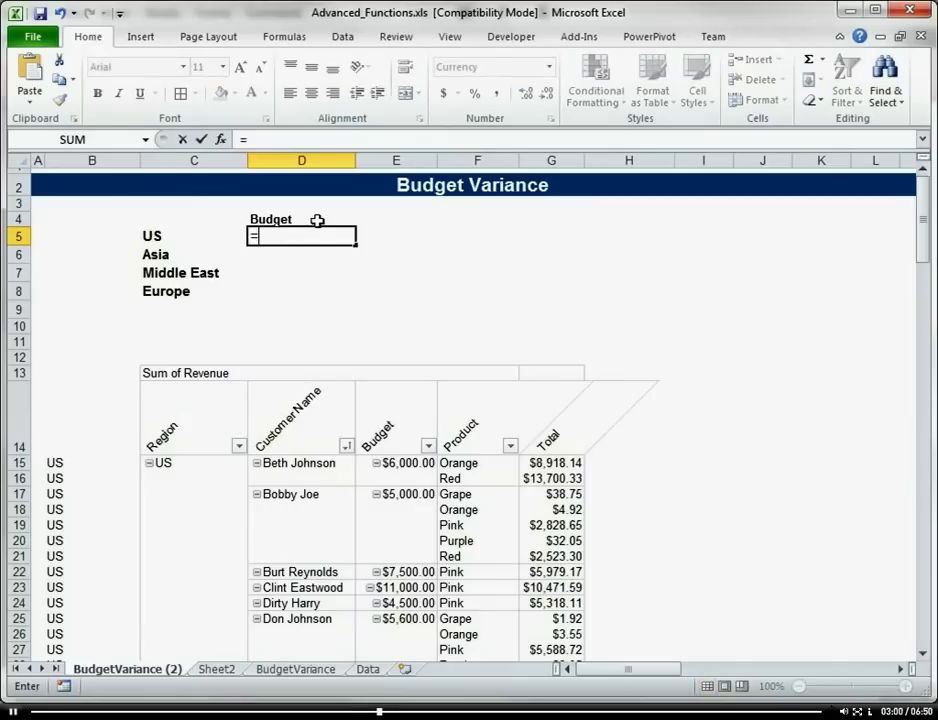
text(sum)
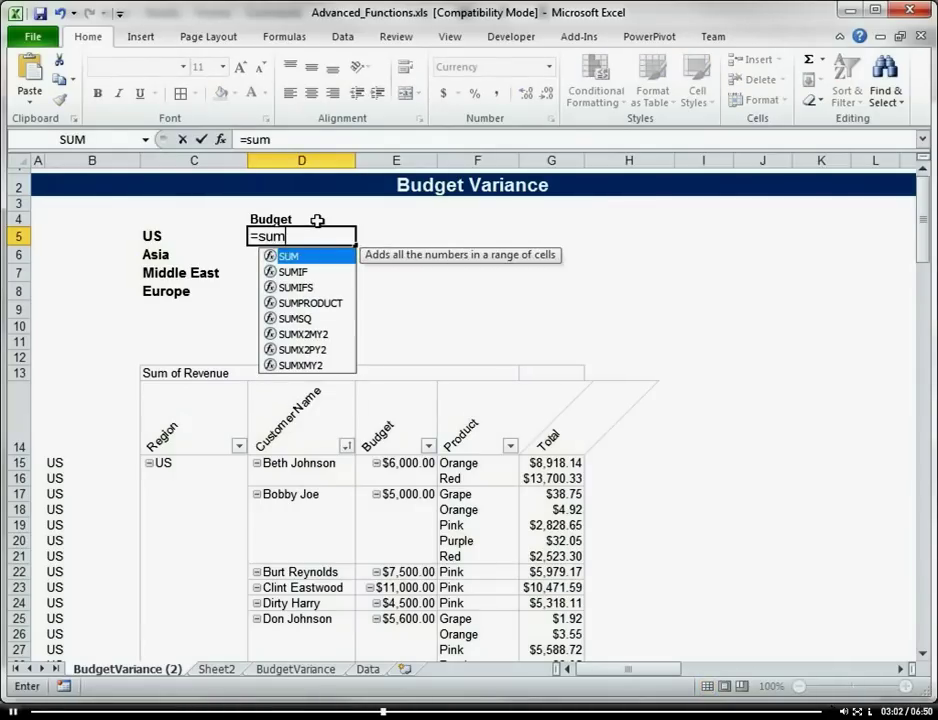
text(if)
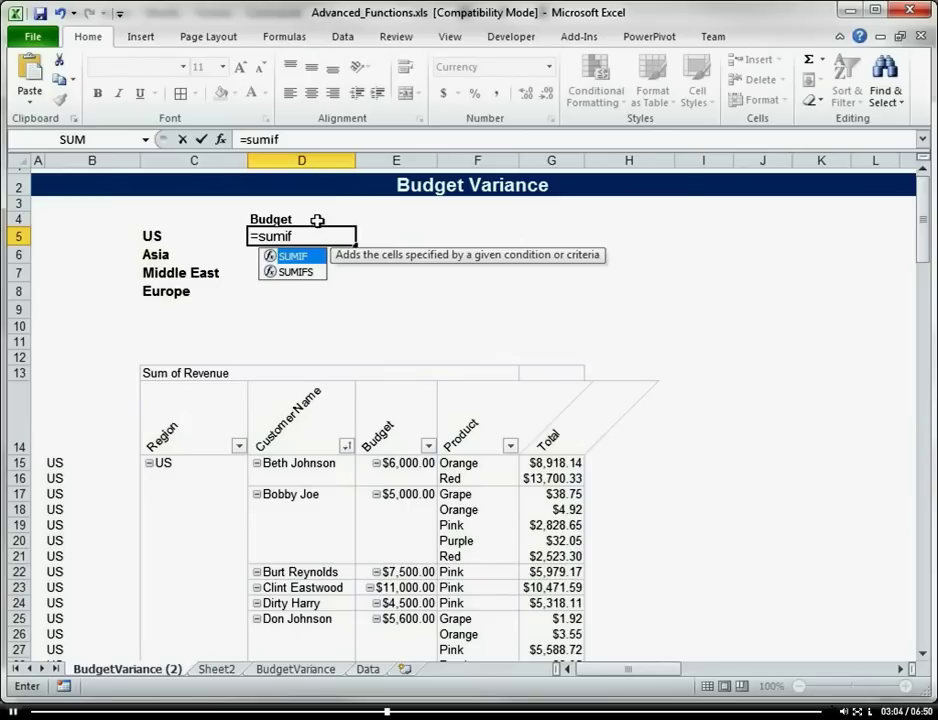
text(()
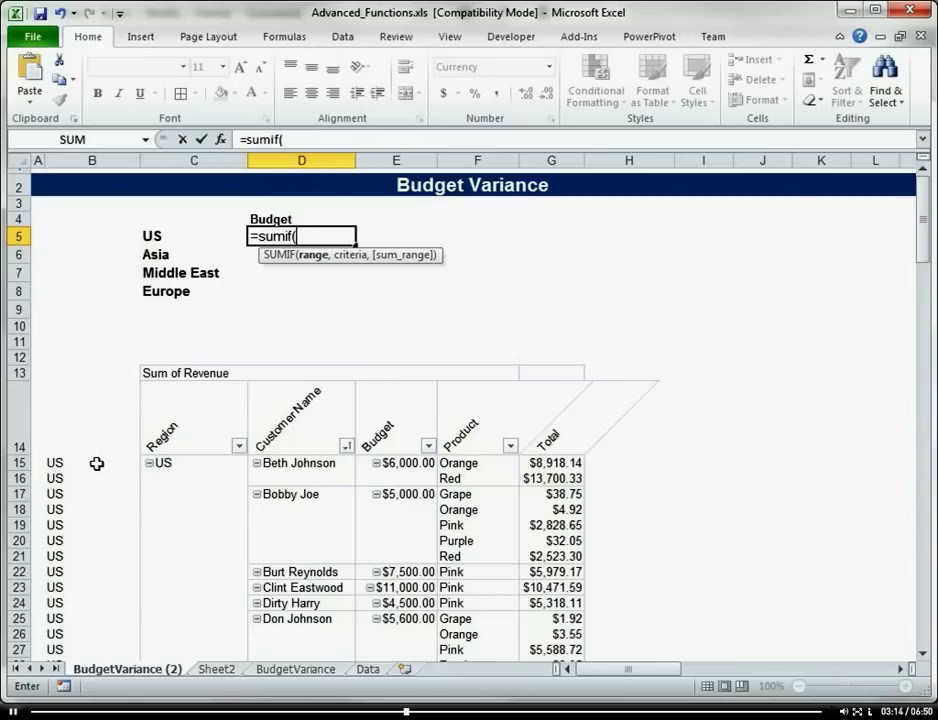
drag(96, 463, 88, 610)
drag(921, 410, 921, 205)
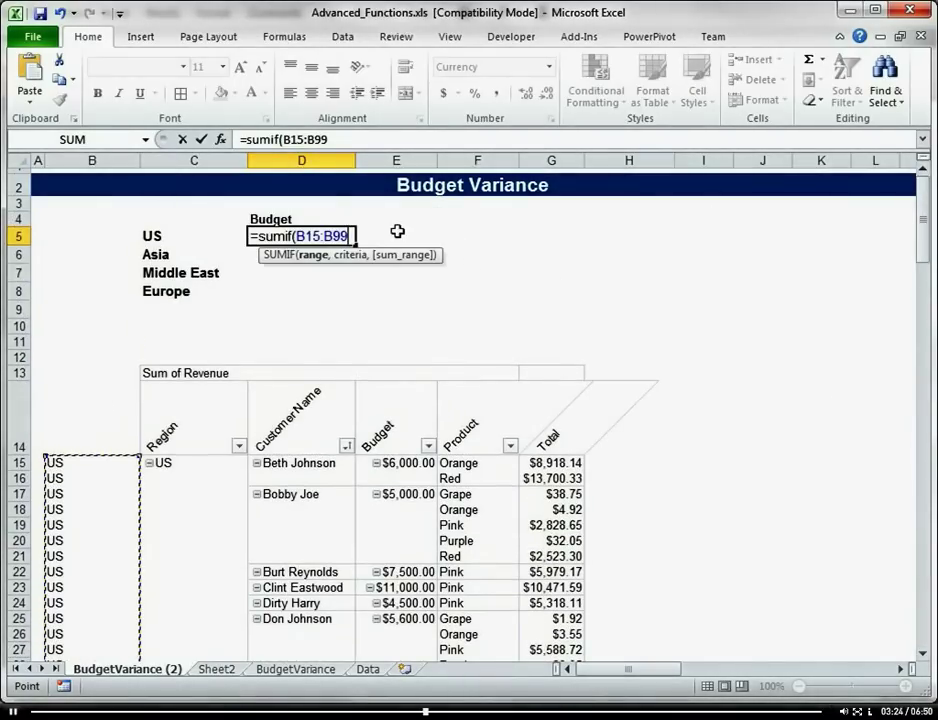
text(,)
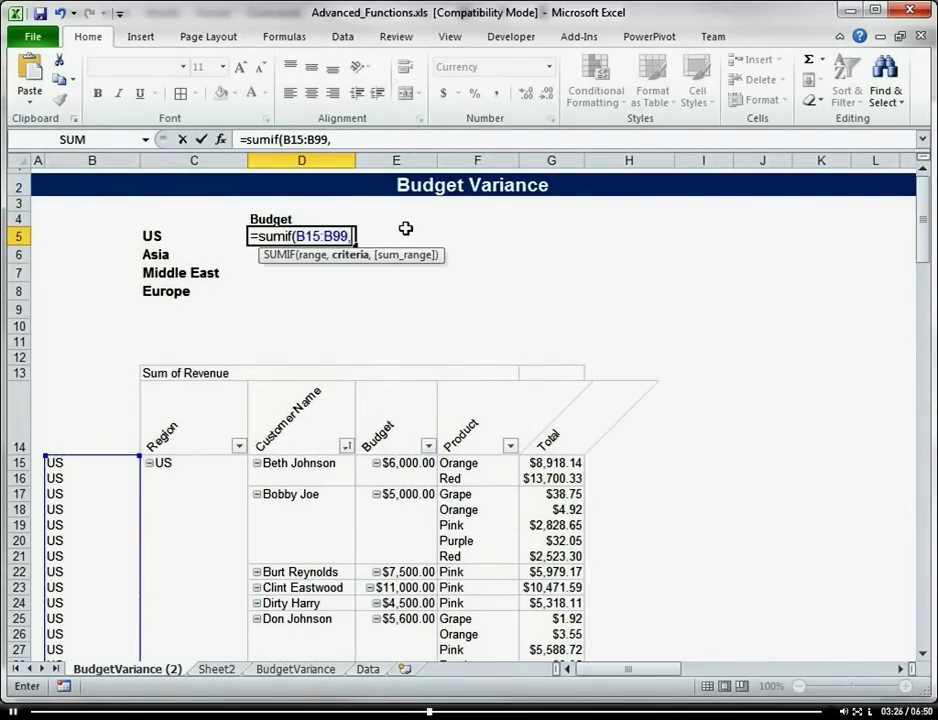
click(155, 236)
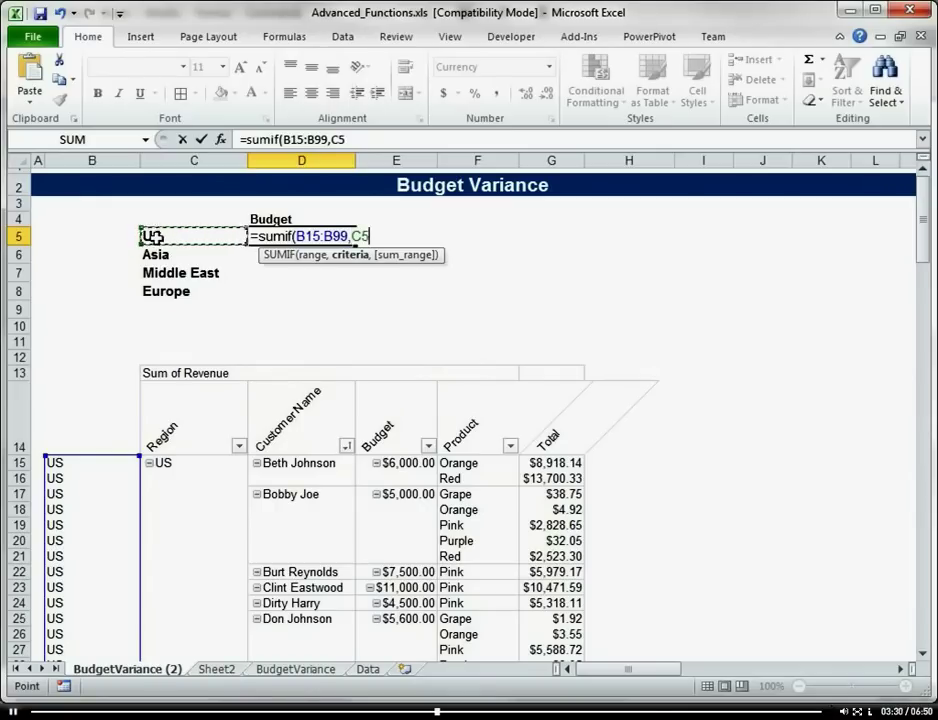
text(,)
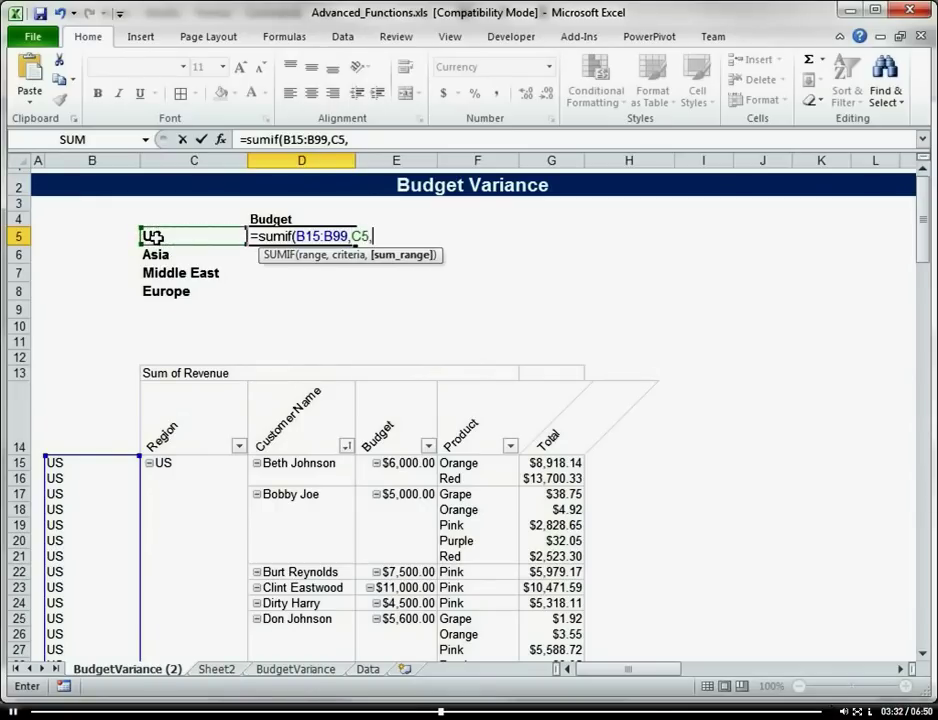
drag(399, 463, 396, 264)
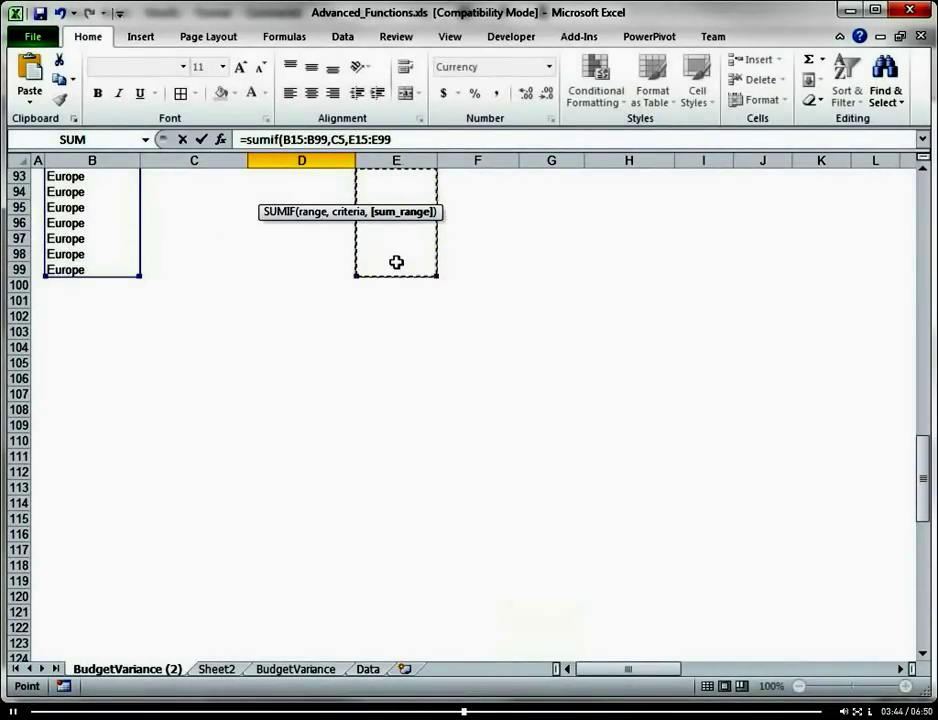
click(405, 140)
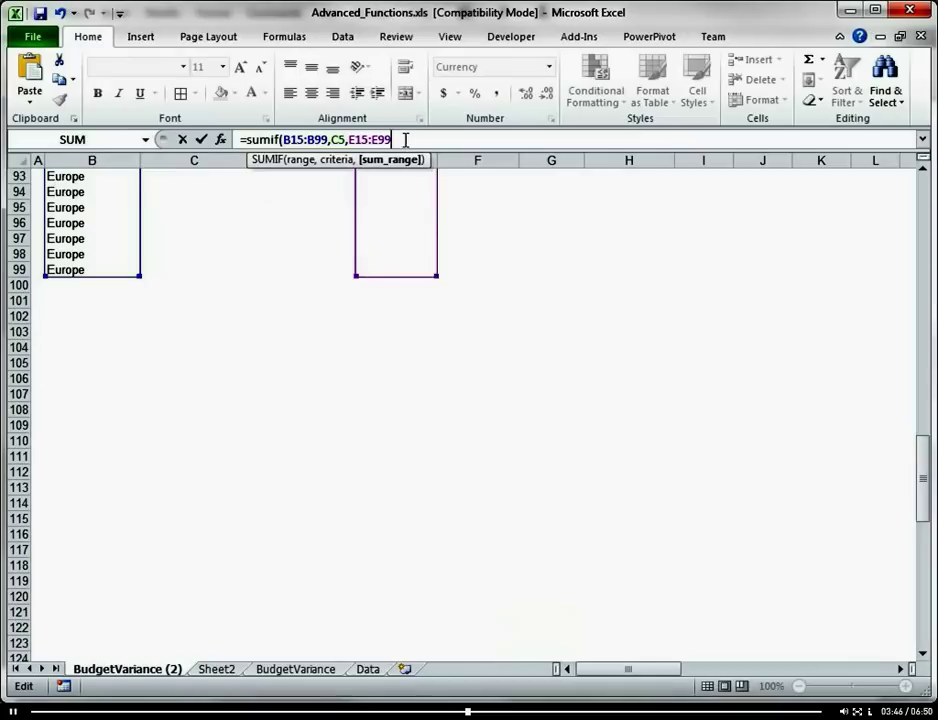
key(Return)
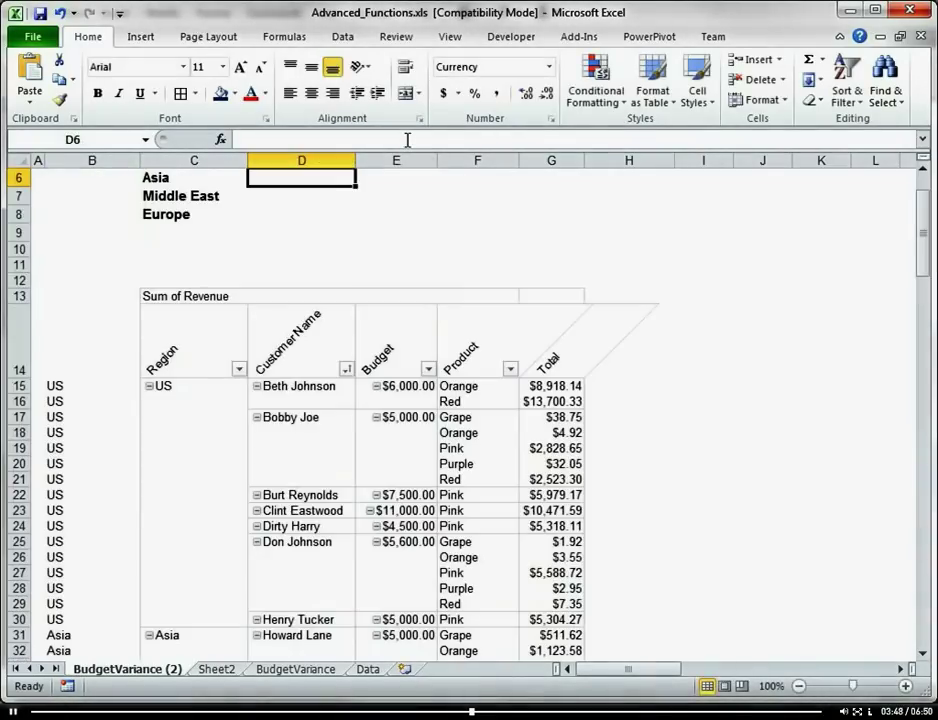
Step: Fill the D5 budget formula down to D8 for the other regions and inspect the copied formula in D6
scroll(800, 272, up, 2)
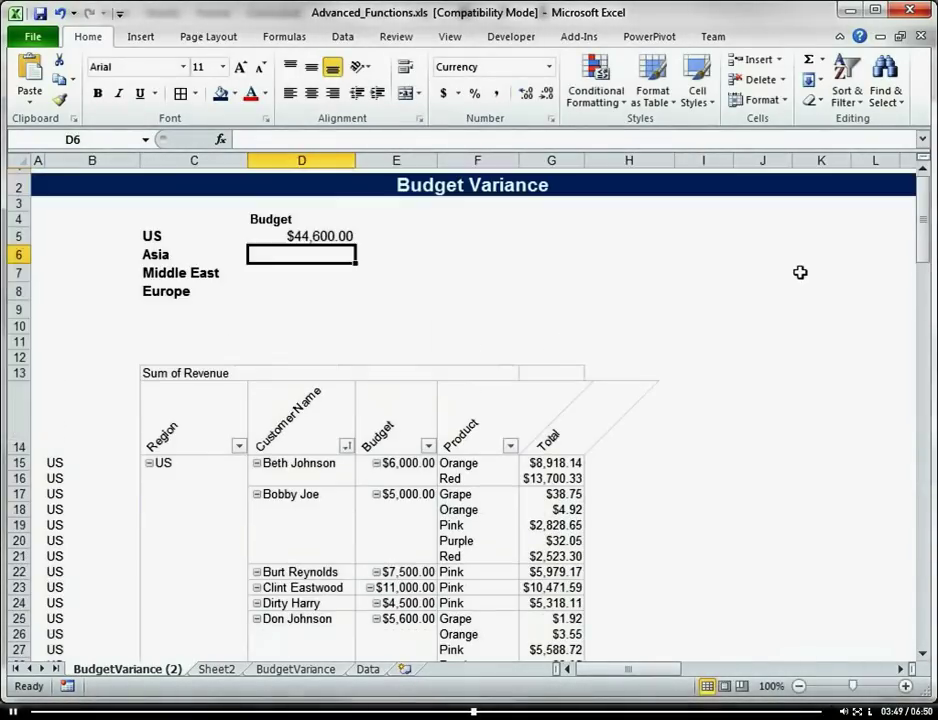
click(327, 235)
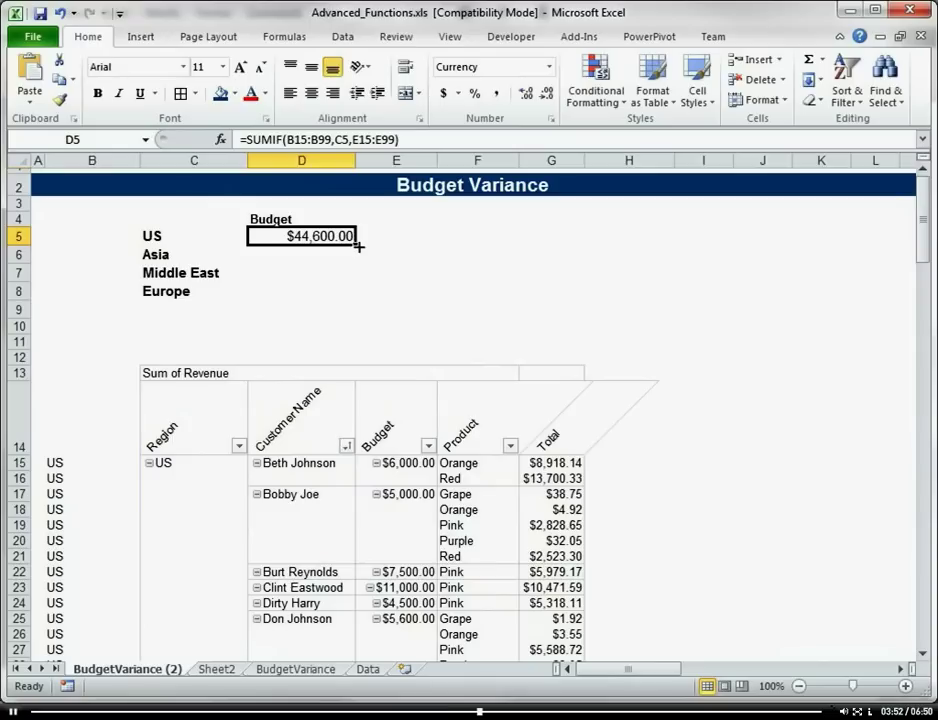
drag(356, 245, 358, 300)
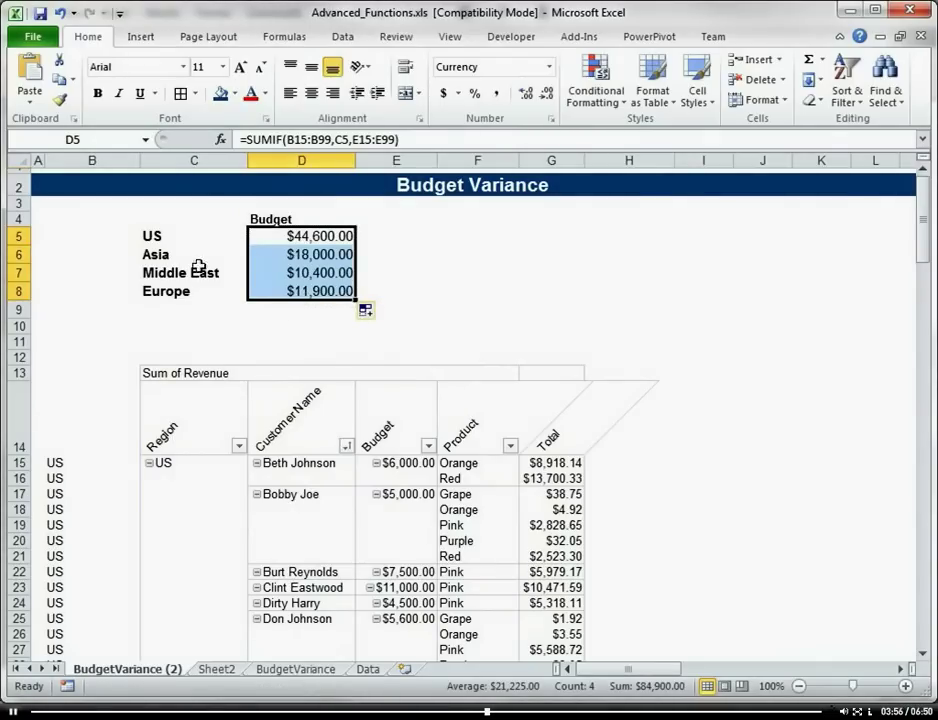
click(295, 254)
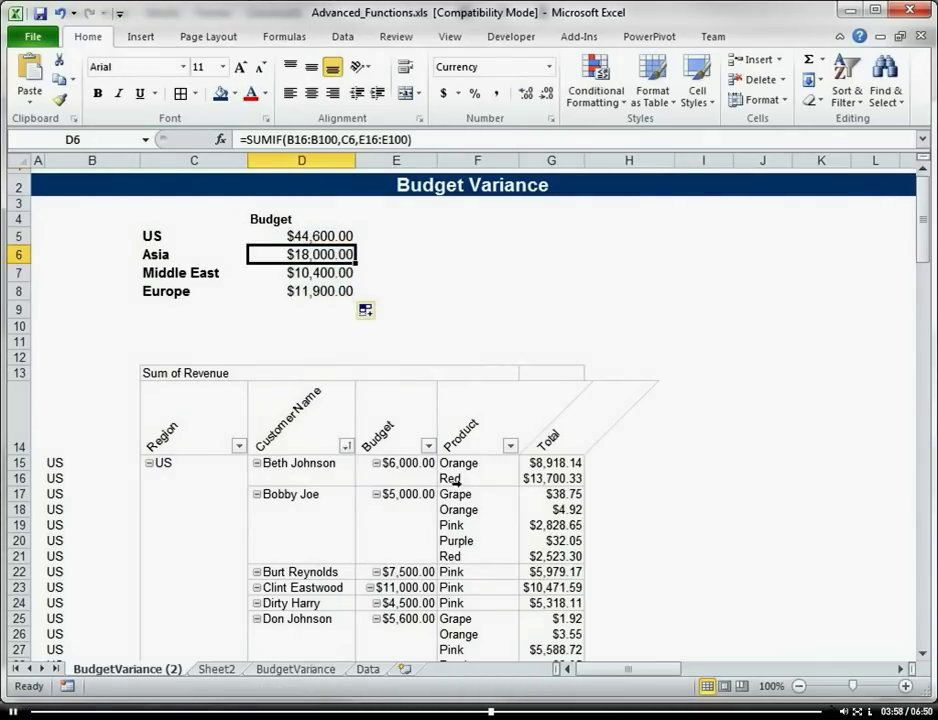
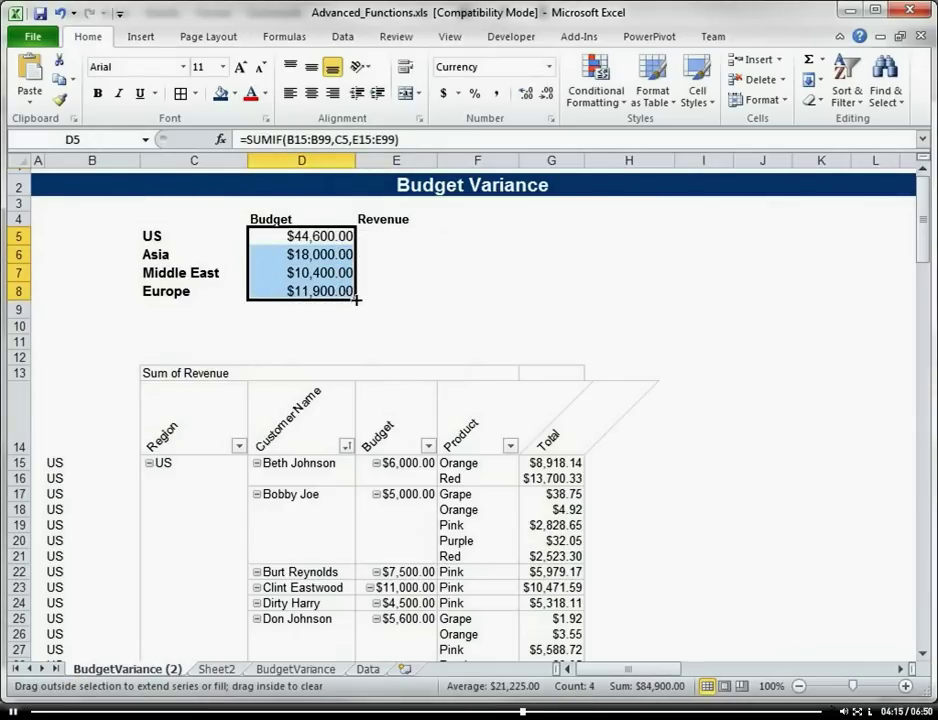
Step: Correct the US revenue formula in E5 so its range is B15:B99 and its criteria cell is C5
click(408, 236)
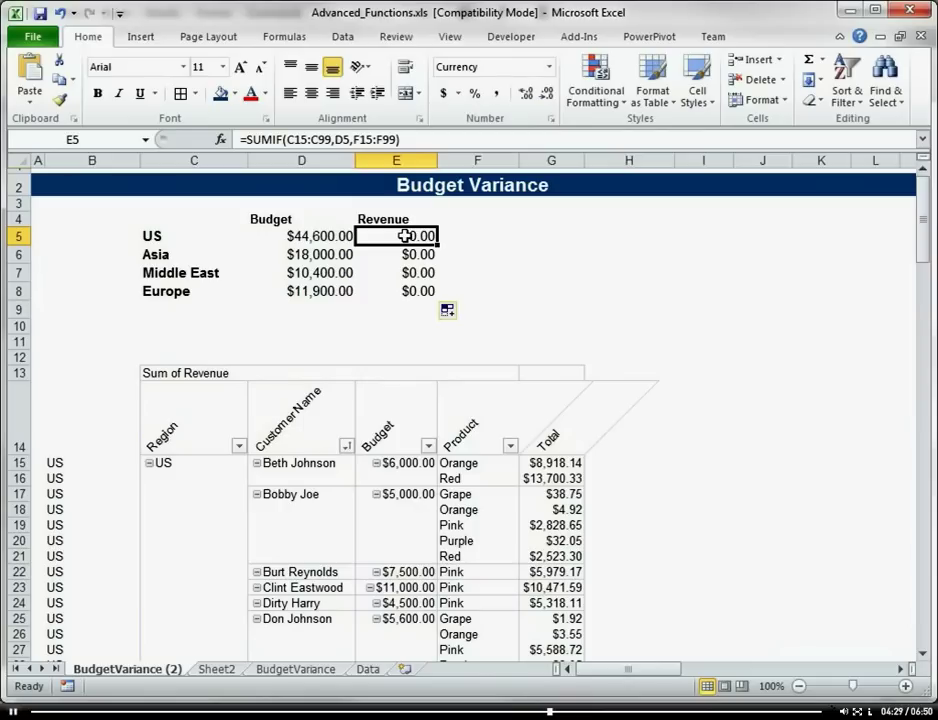
click(325, 237)
click(411, 237)
click(296, 141)
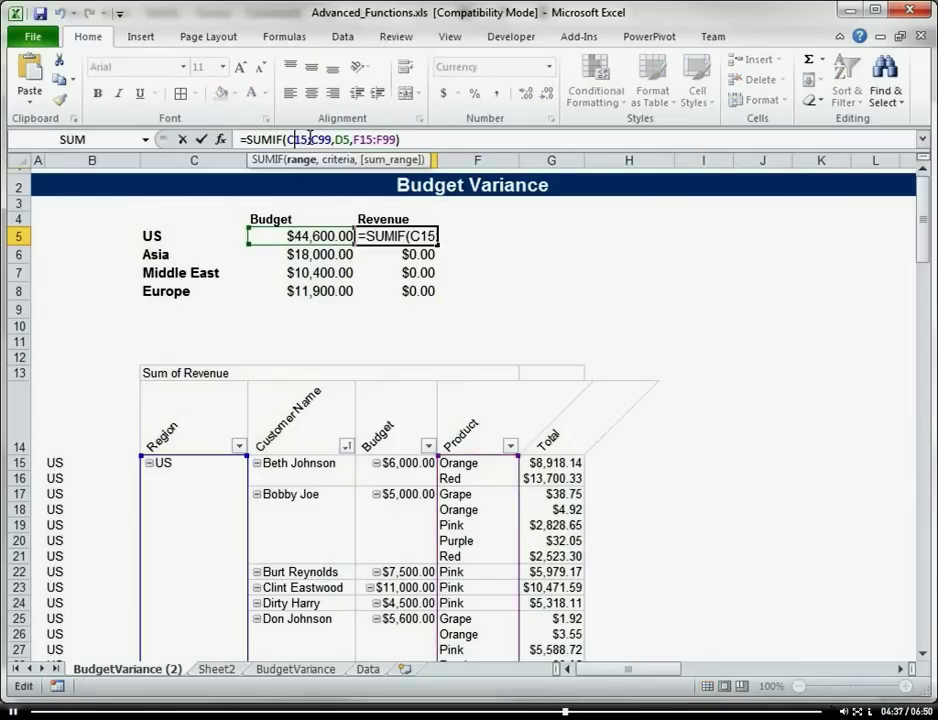
key(BackSpace)
text(B)
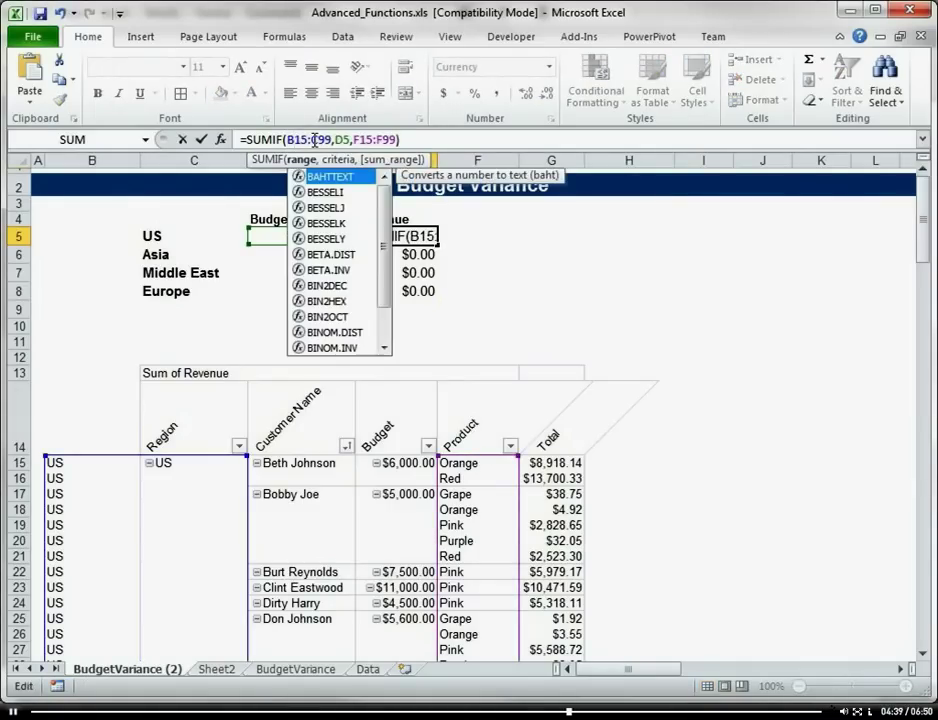
click(318, 141)
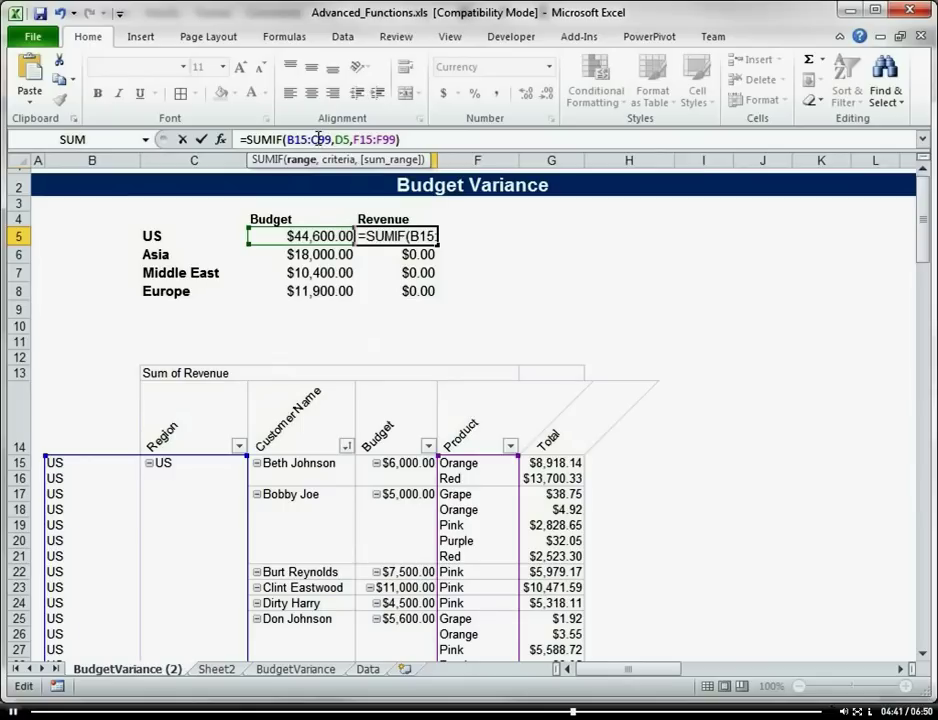
key(BackSpace)
text(B)
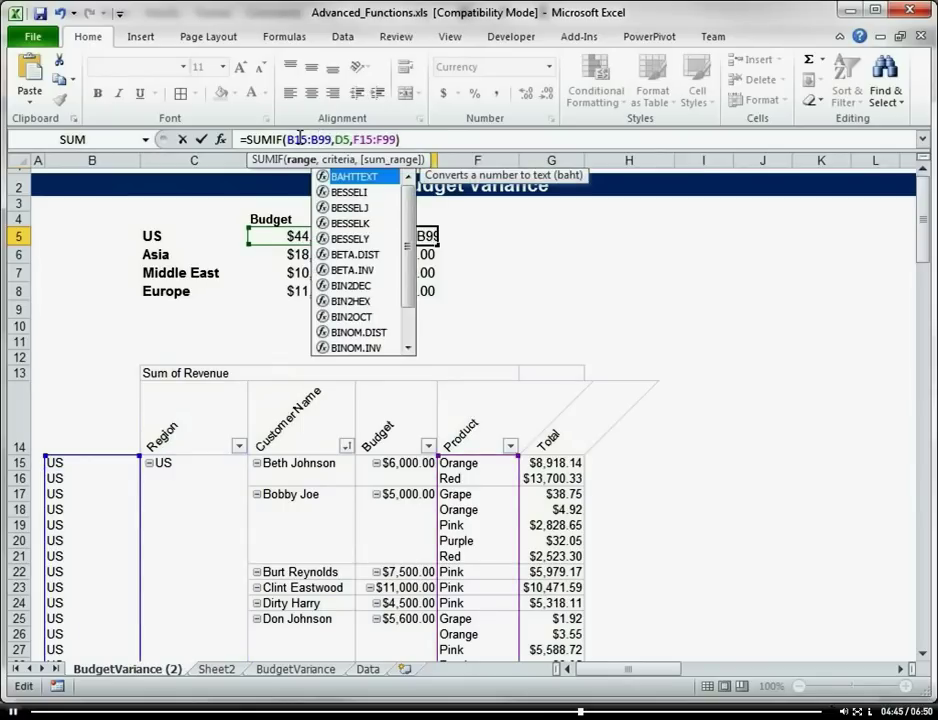
click(336, 140)
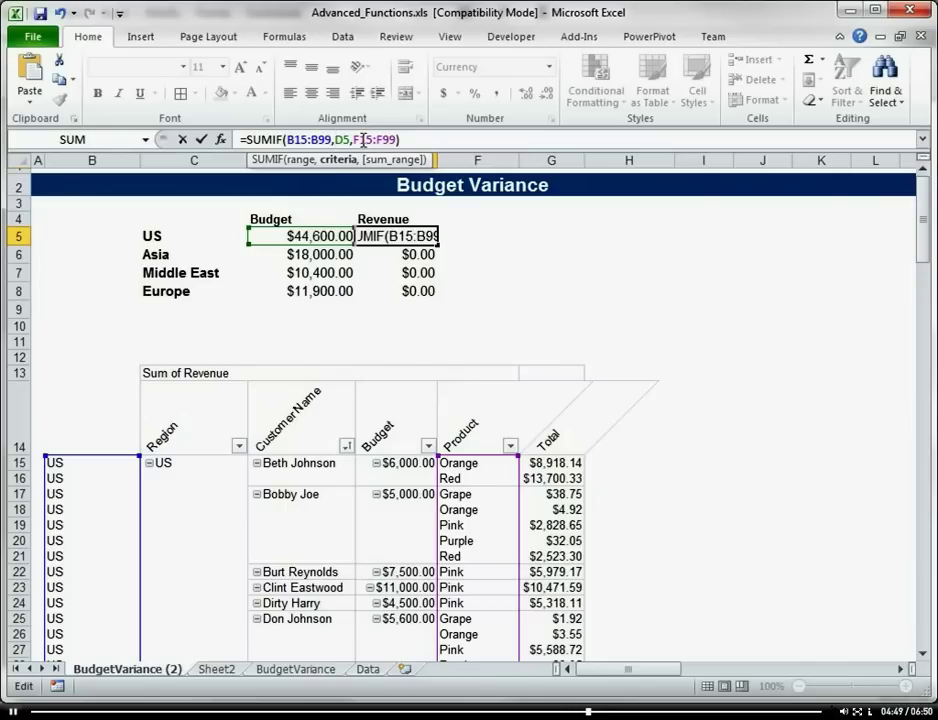
key(Delete)
text(C)
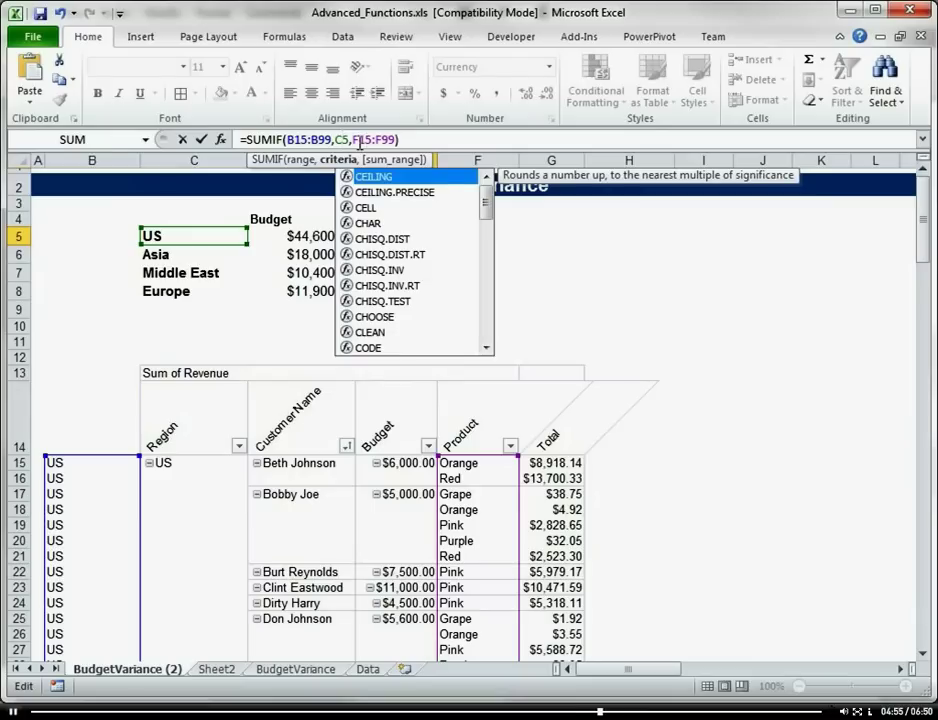
Step: Change the sum range in the E5 formula to G15:G99 and fill the formula down to E8
click(360, 140)
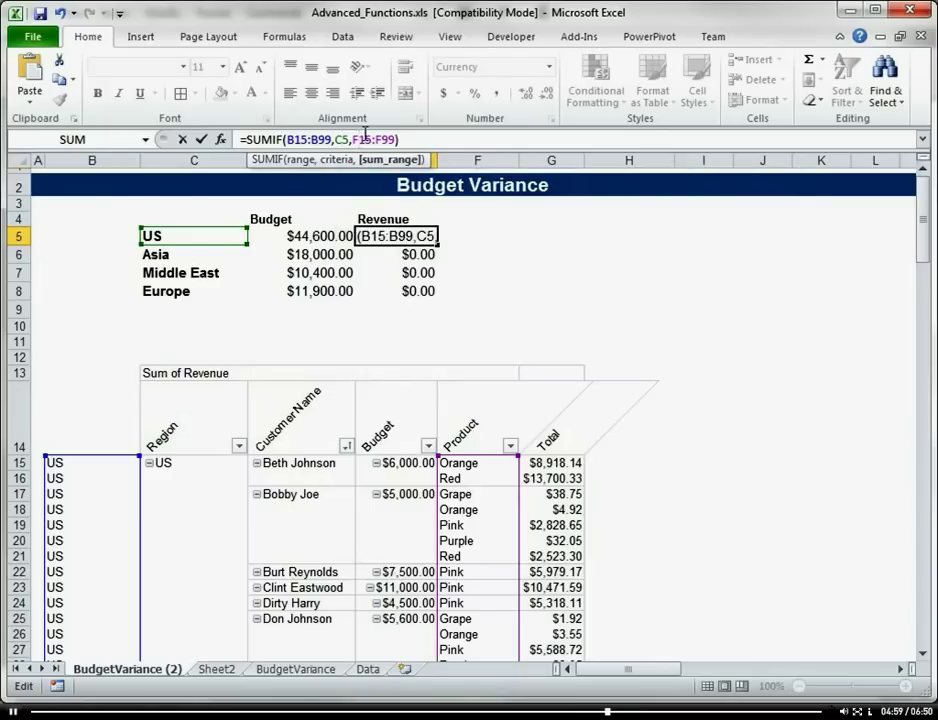
key(BackSpace)
text(G)
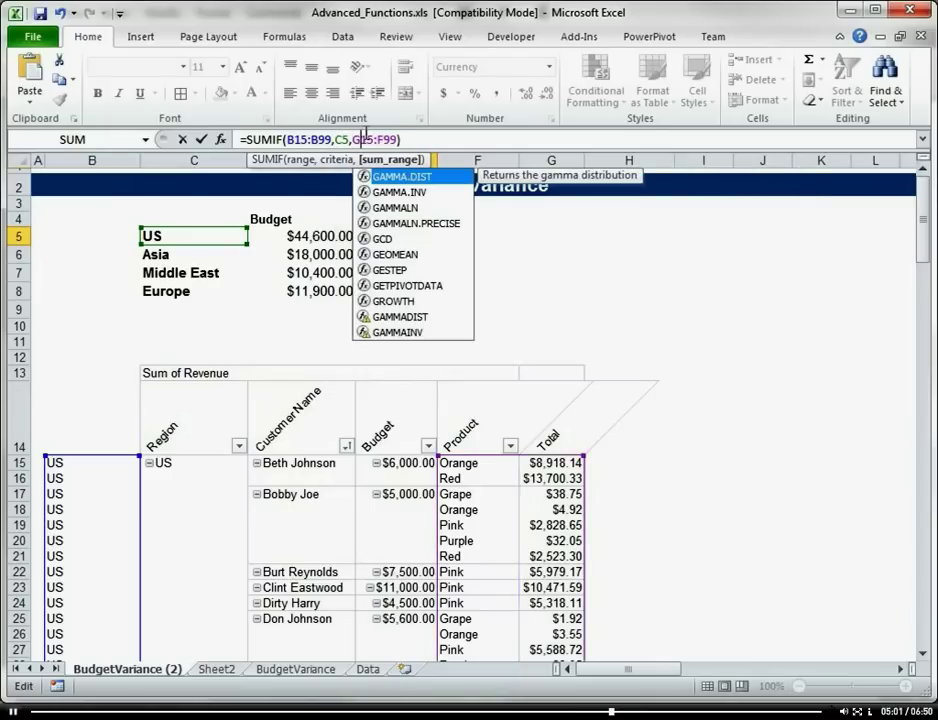
click(368, 137)
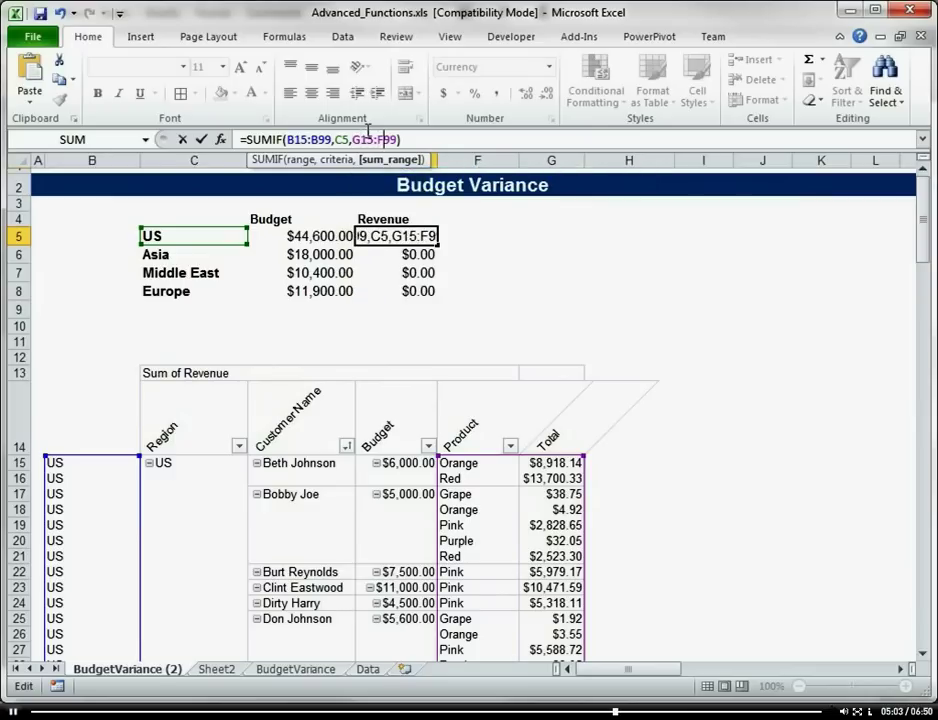
key(Delete)
text(G)
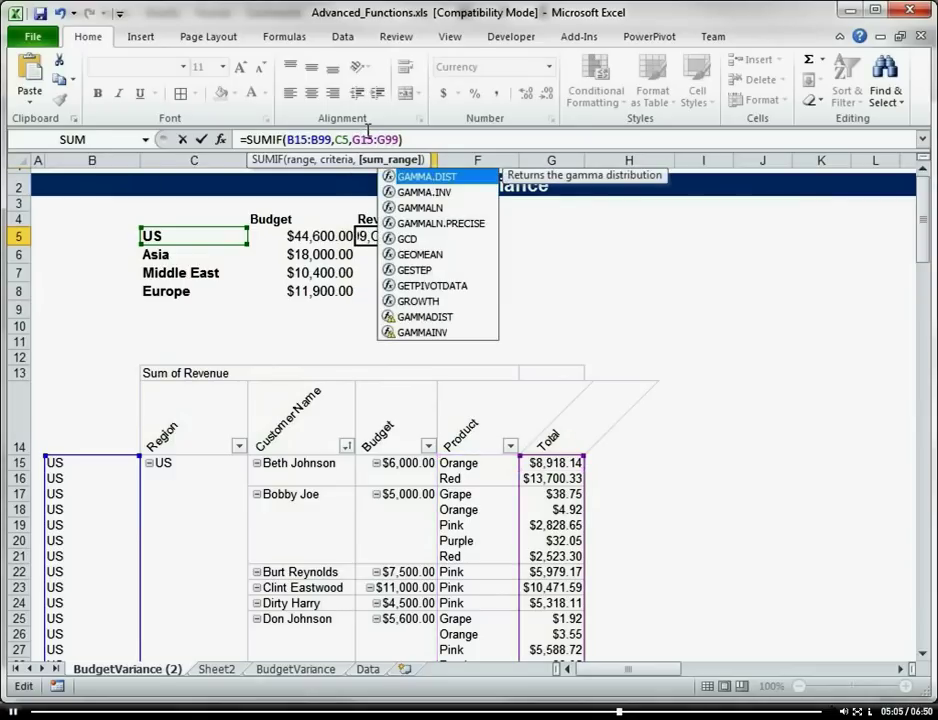
key(Return)
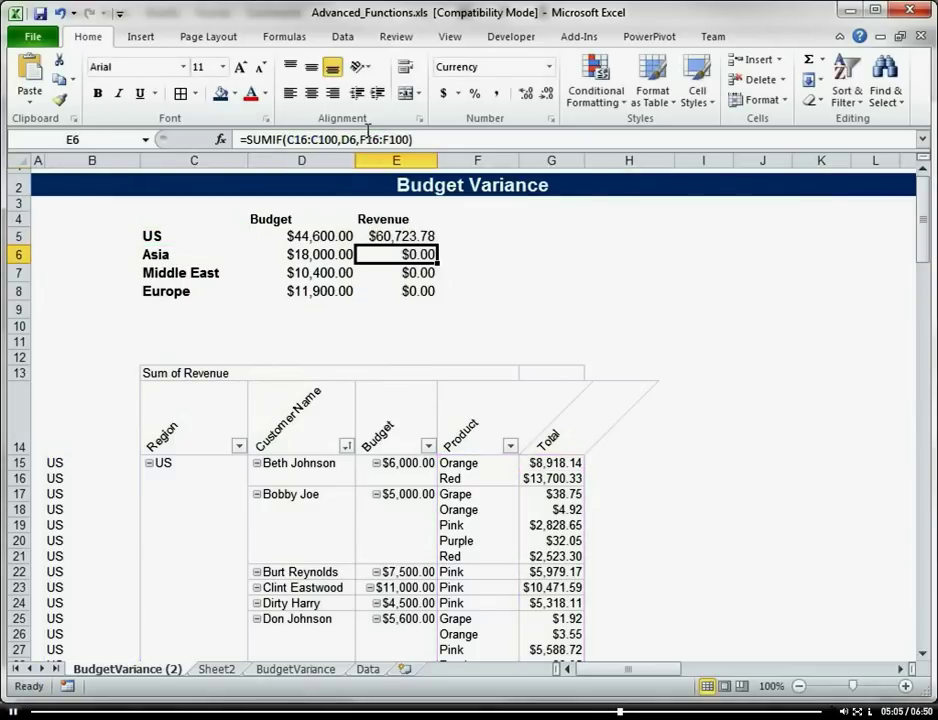
click(433, 236)
drag(437, 245, 435, 292)
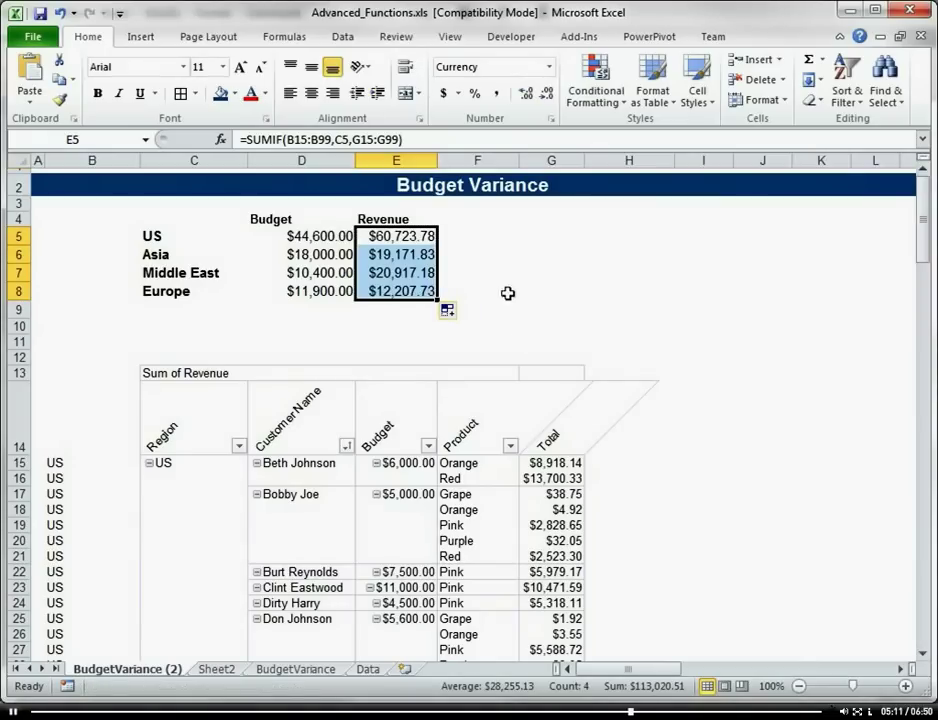
Step: Add the column heading Variance in cell F4 beside Revenue
click(475, 235)
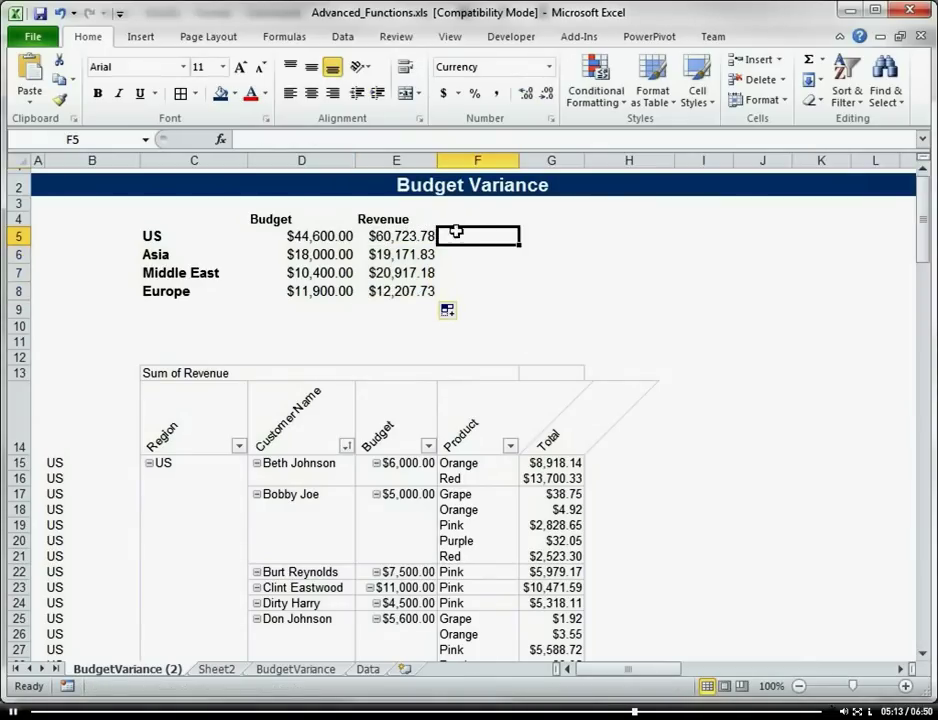
click(469, 218)
text(Varioa)
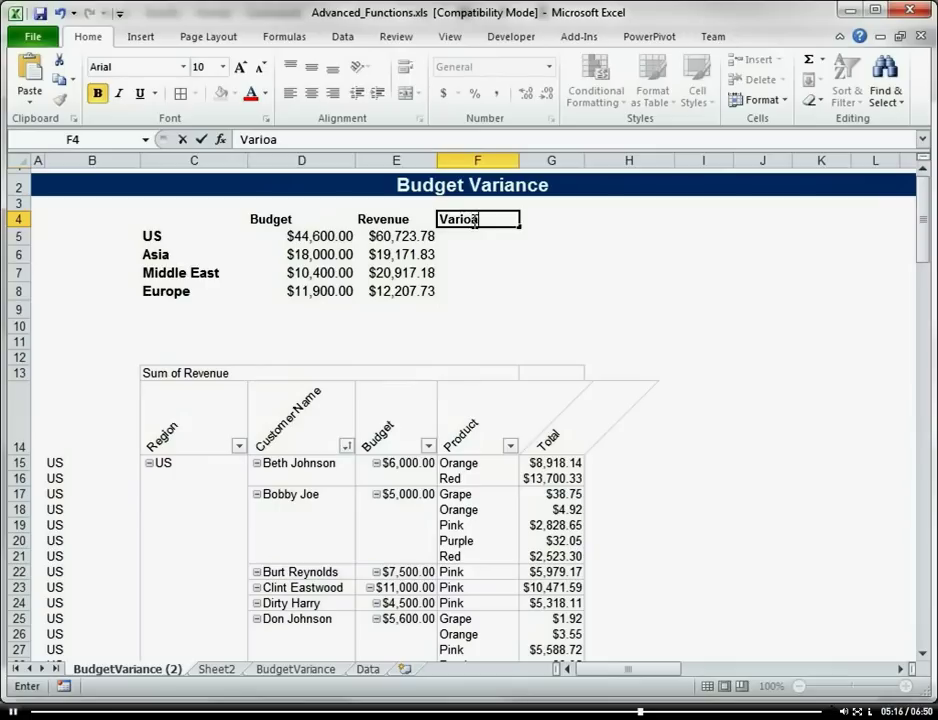
key(BackSpace)
text(ance)
key(Return)
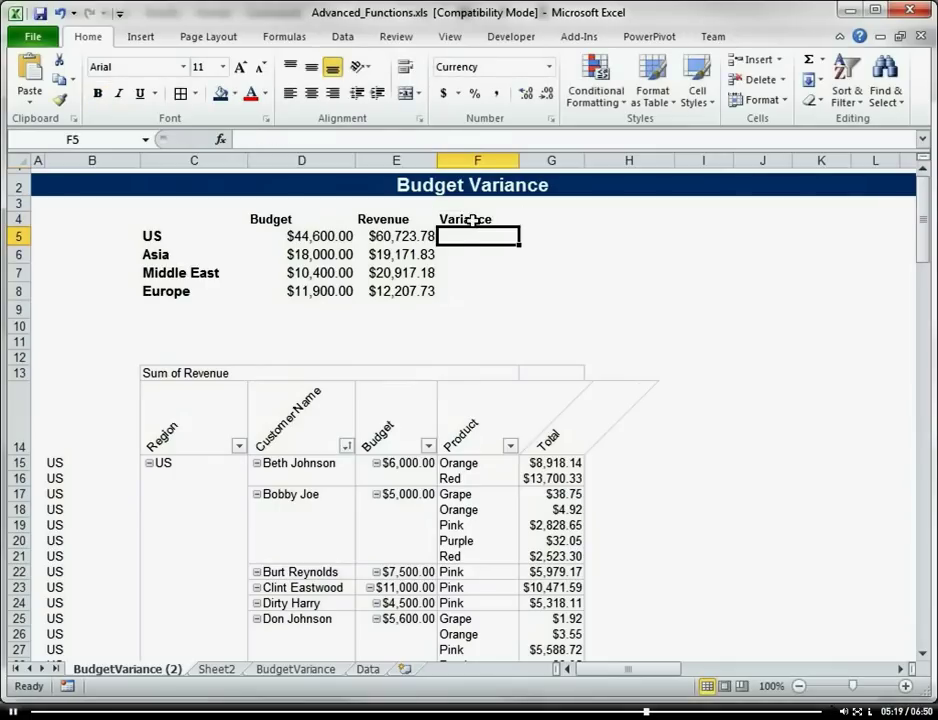
Step: Extend the revenue formulas across into F5:F8 and change the range in the F5 formula to B15:B99
drag(422, 237, 488, 293)
click(494, 237)
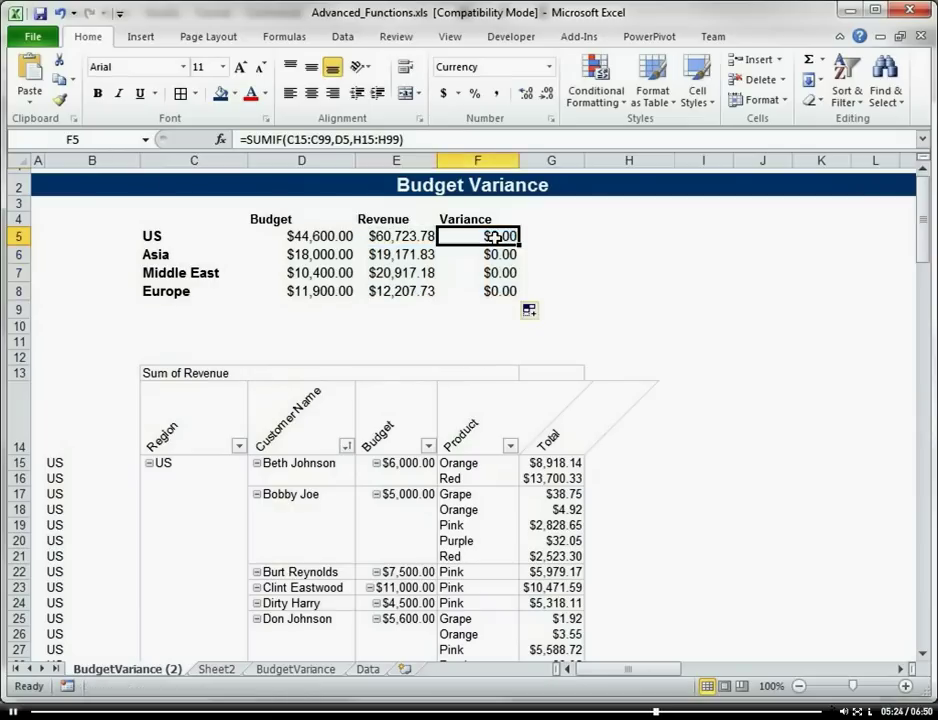
click(296, 140)
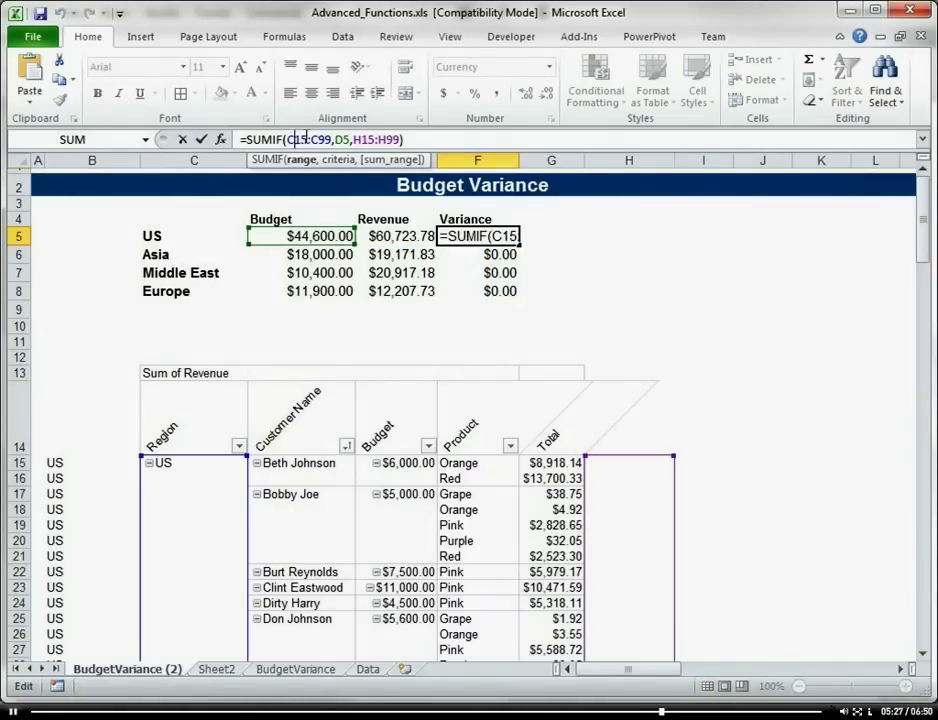
key(BackSpace)
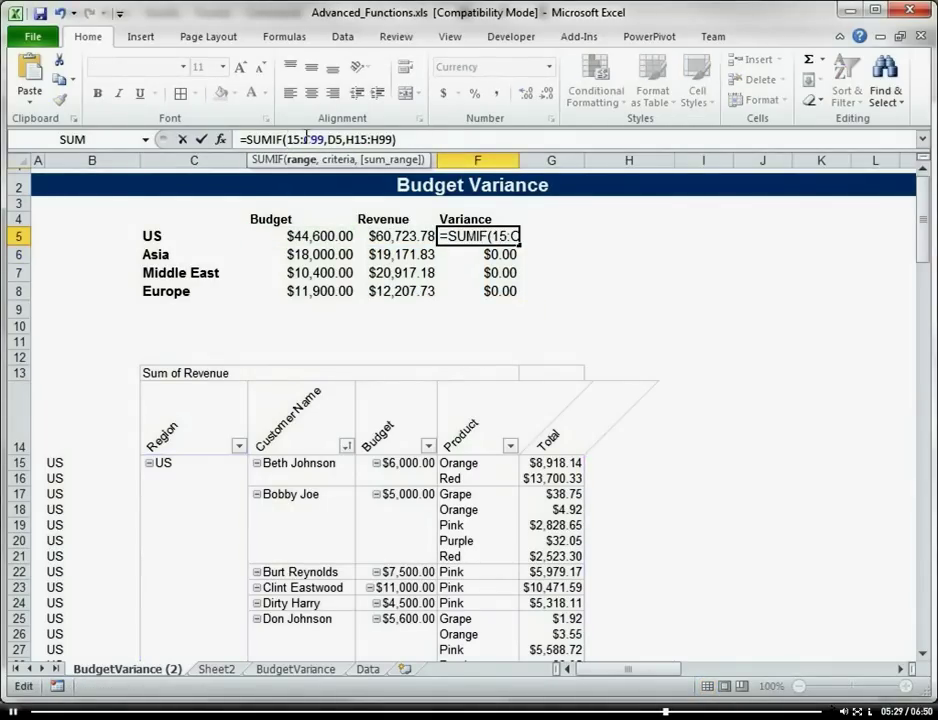
text(B)
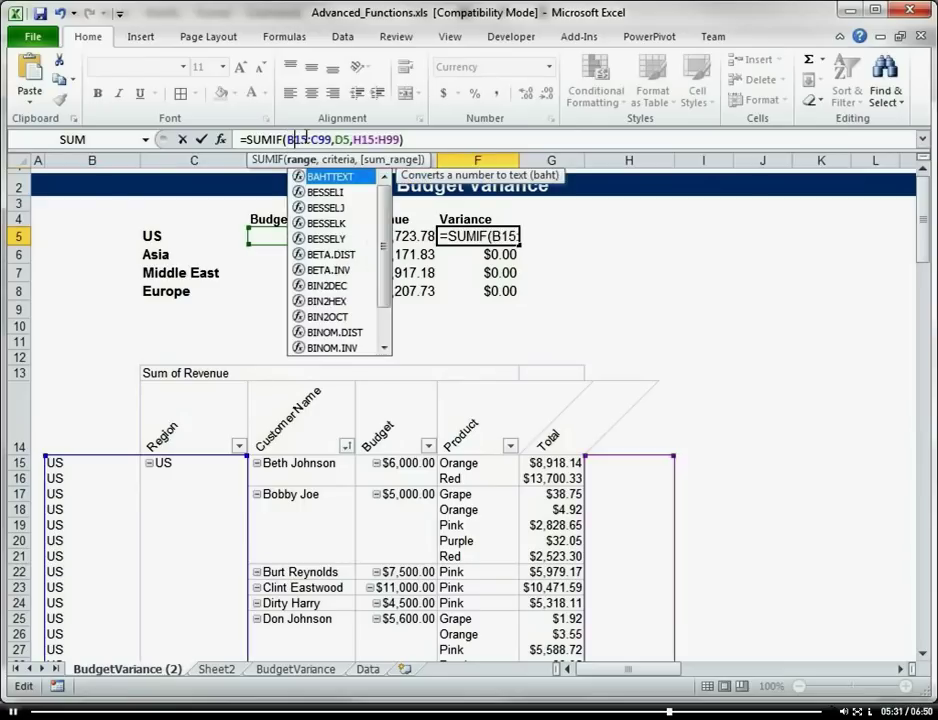
click(306, 139)
key(Delete)
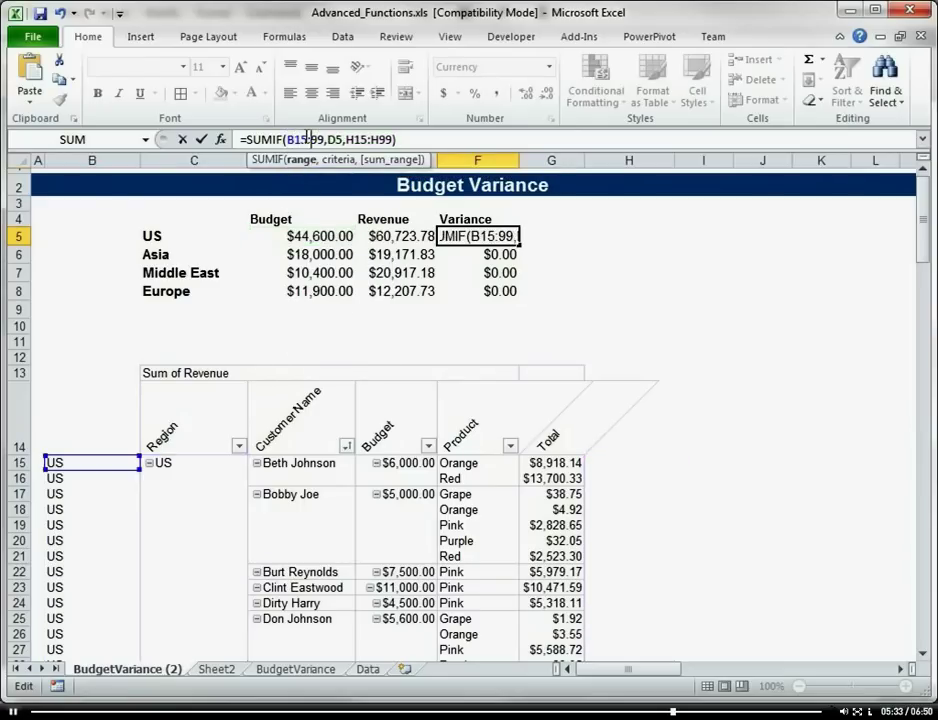
text(B)
Step: Change the criteria cell in the F5 SUMIF formula to C5
key(Right)
key(Right)
key(Right)
key(Right)
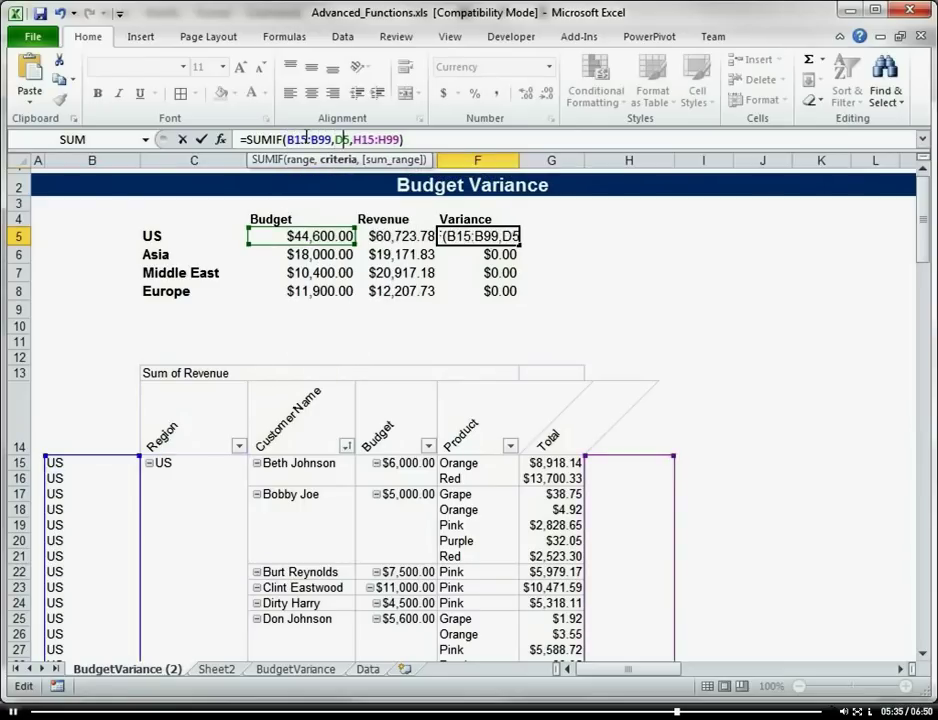
key(BackSpace)
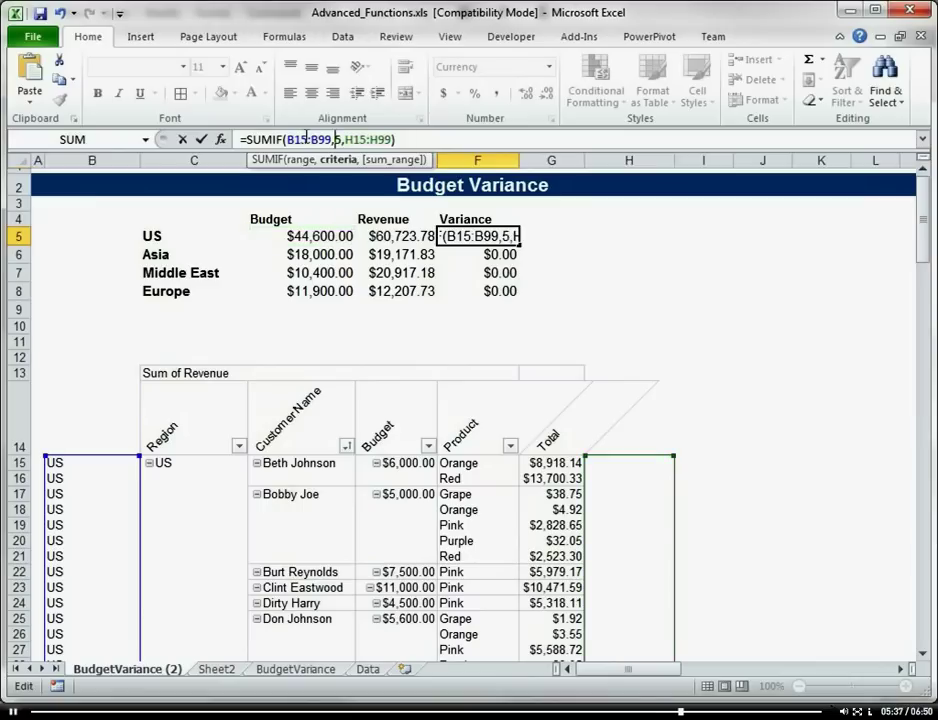
text(C)
key(Right)
key(Right)
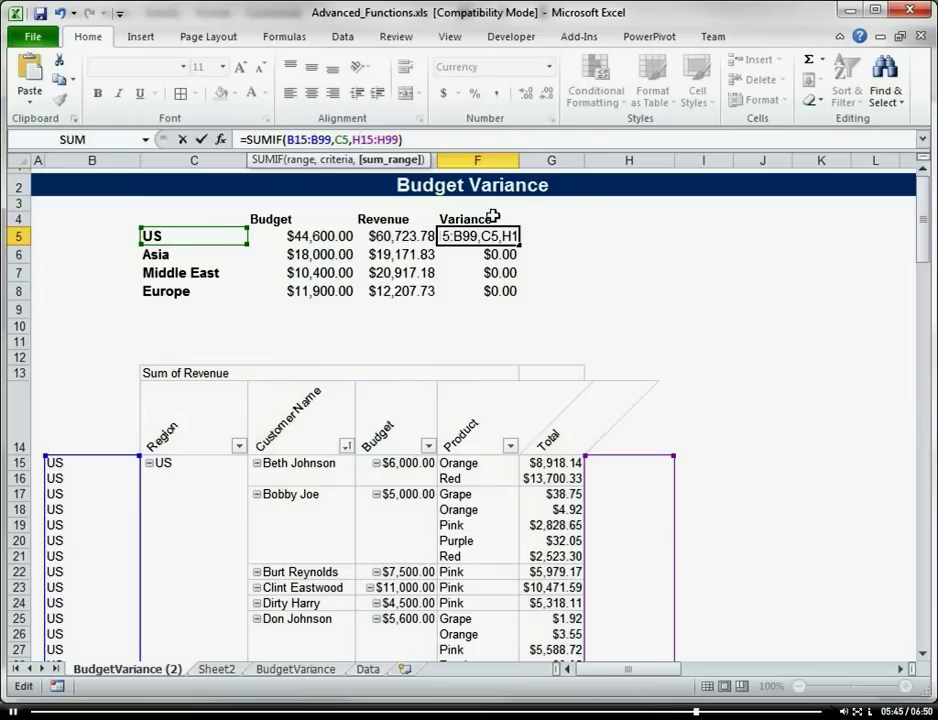
Step: Replace the SUMIF formula in F5 with =E5-D5 to calculate the US variance
triple_click(243, 139)
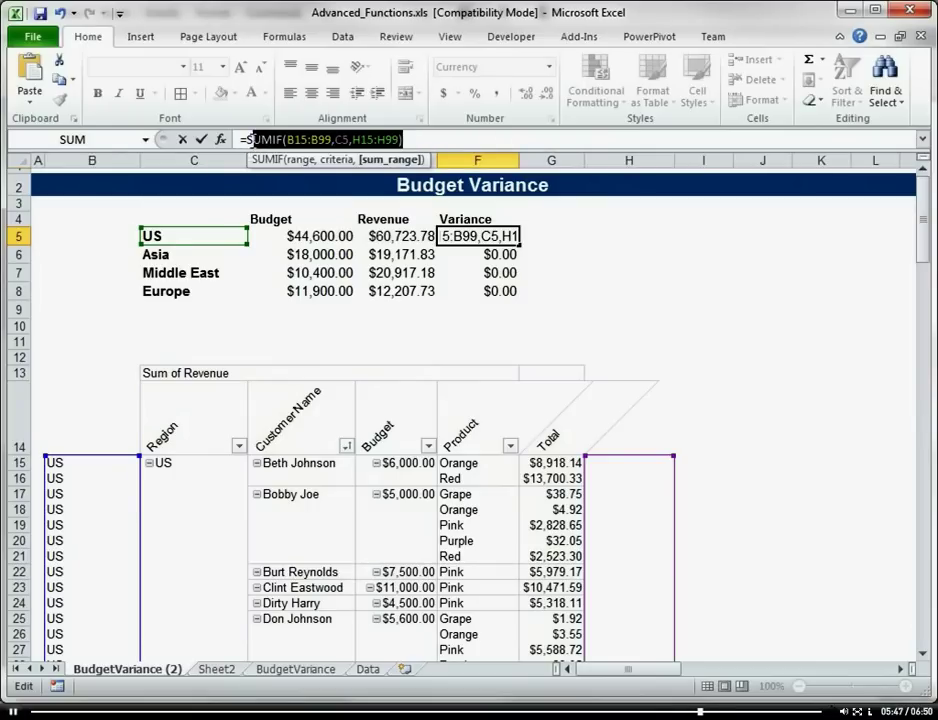
key(BackSpace)
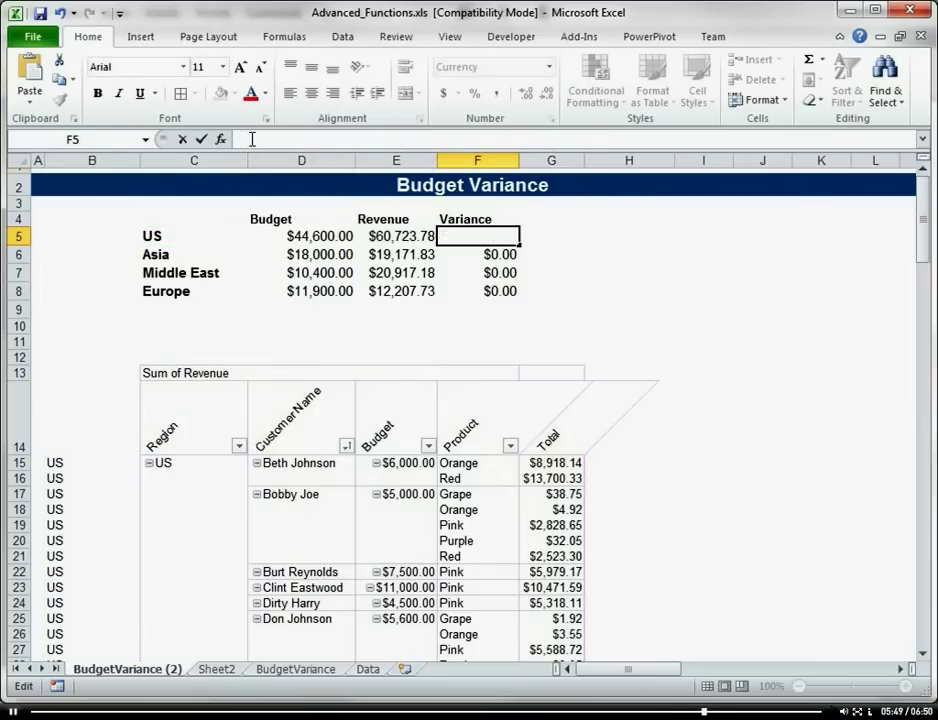
text(=)
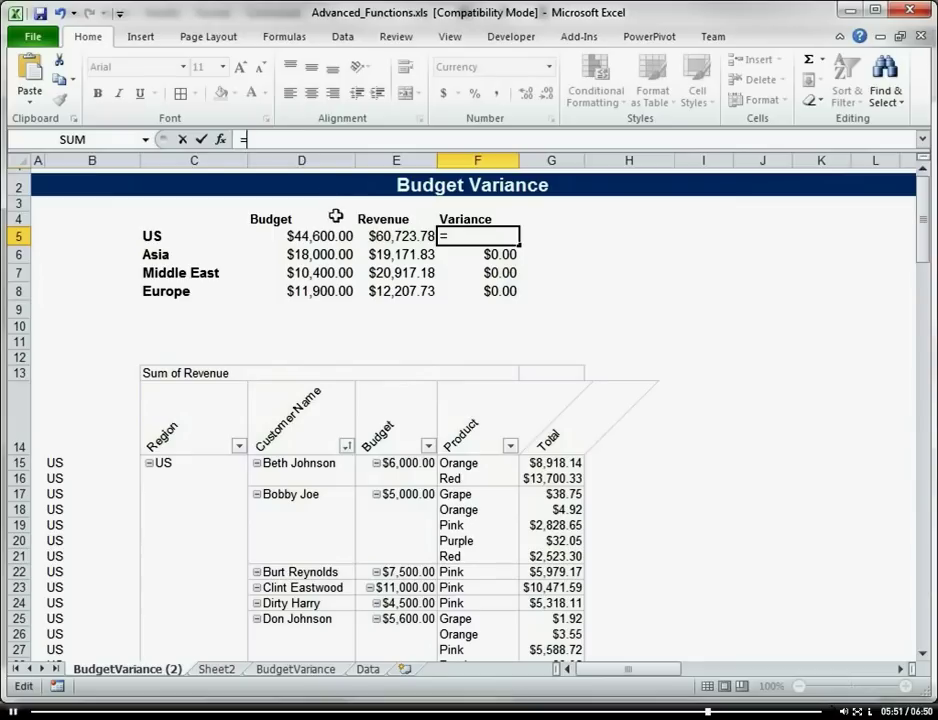
click(385, 236)
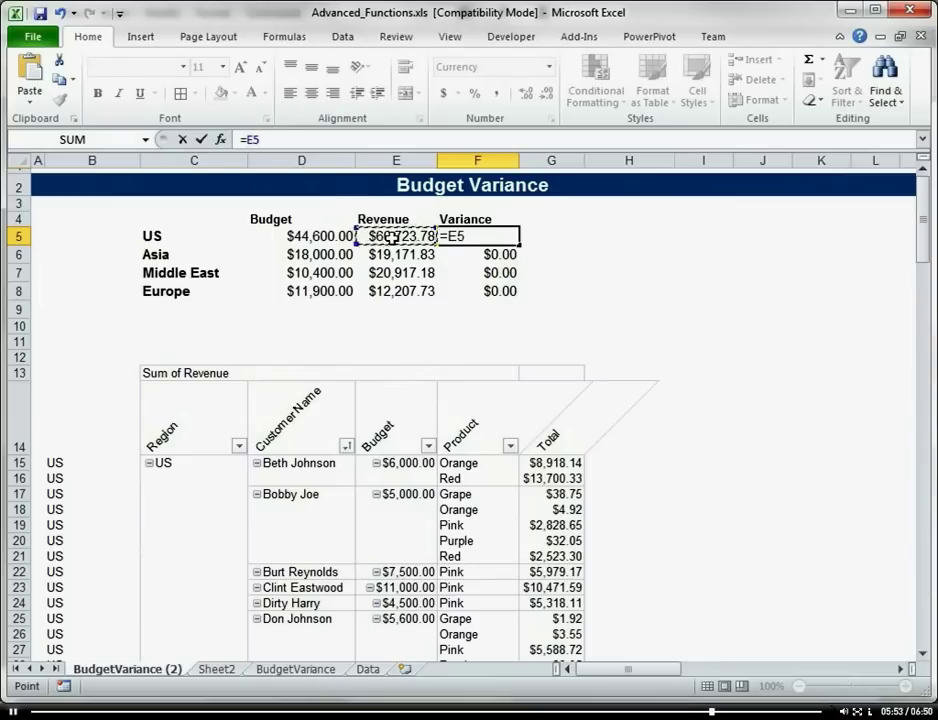
text(-)
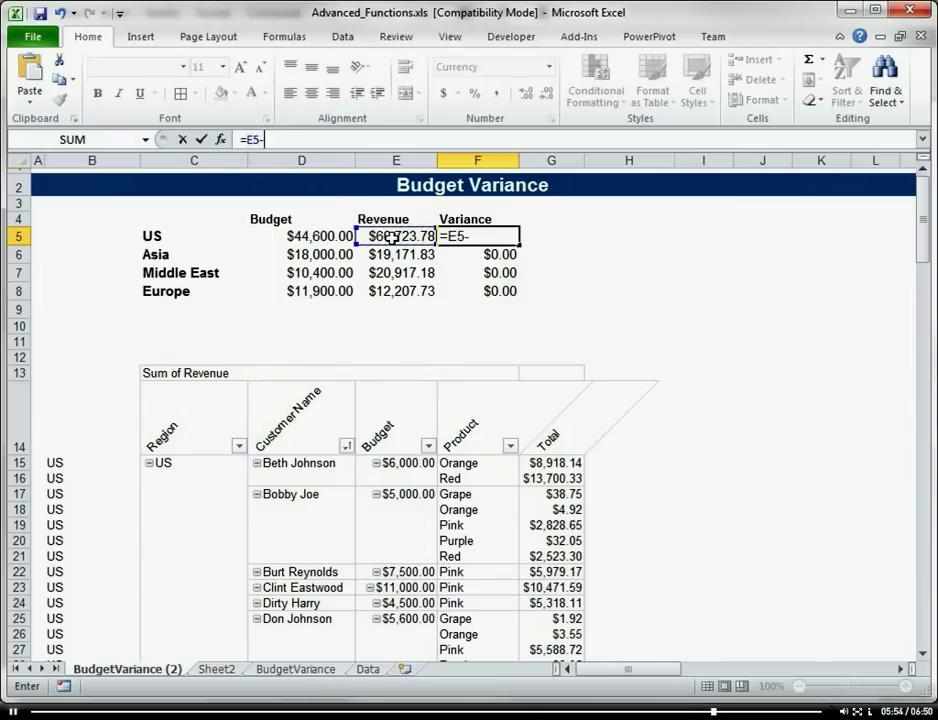
click(326, 238)
key(Return)
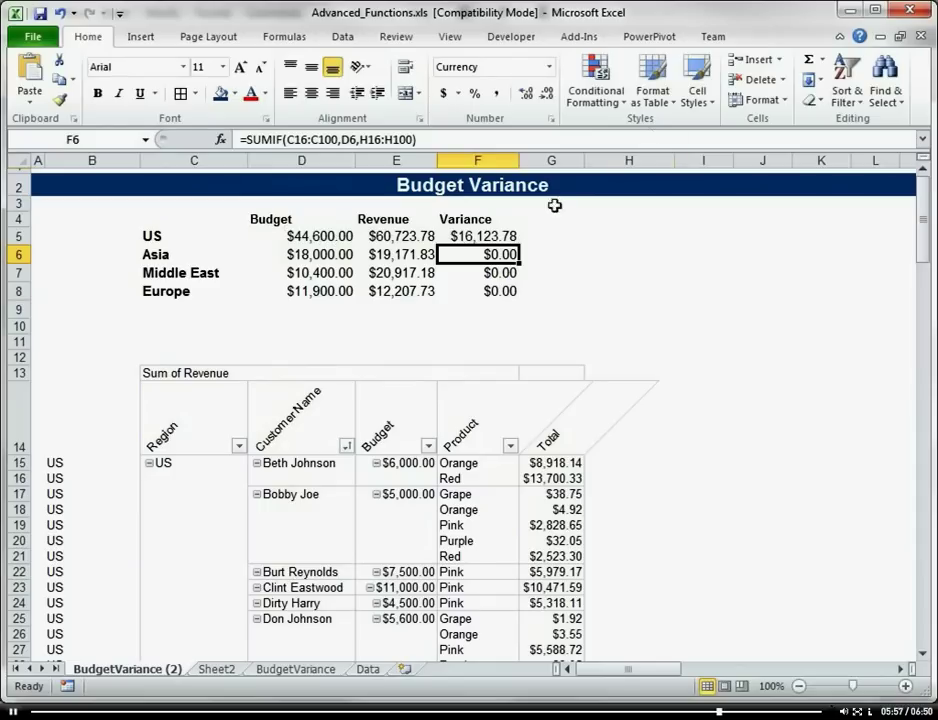
Step: Fill the F5 variance formula down to F8 for the other regions and check the copied formula in F8
click(512, 238)
drag(519, 243, 471, 303)
click(503, 386)
drag(380, 291, 387, 272)
click(498, 291)
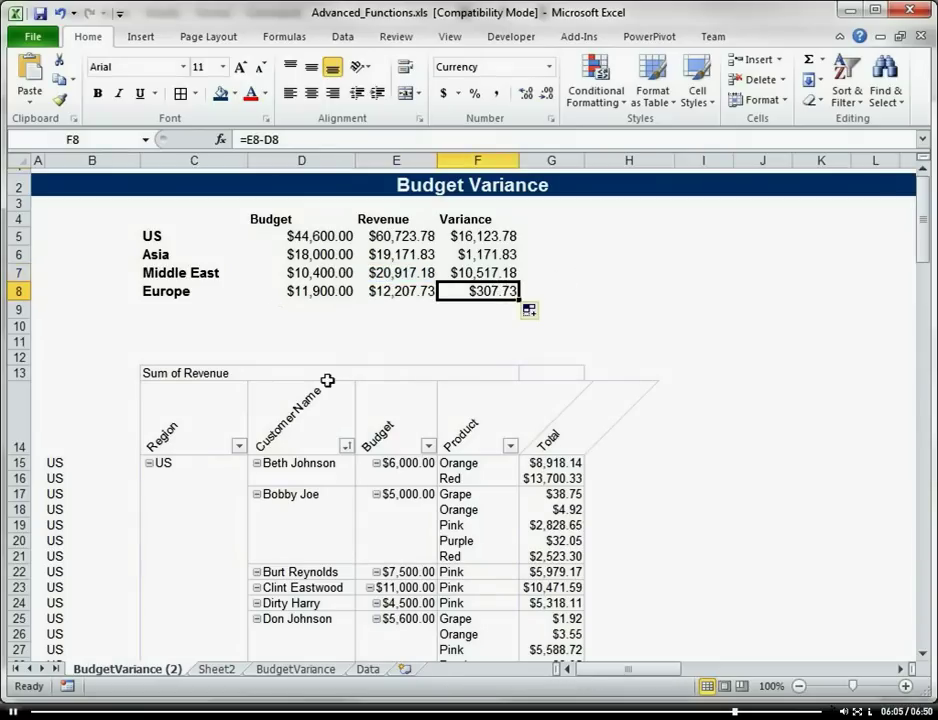
Step: Hide helper column B, which holds the repeated region names
click(77, 152)
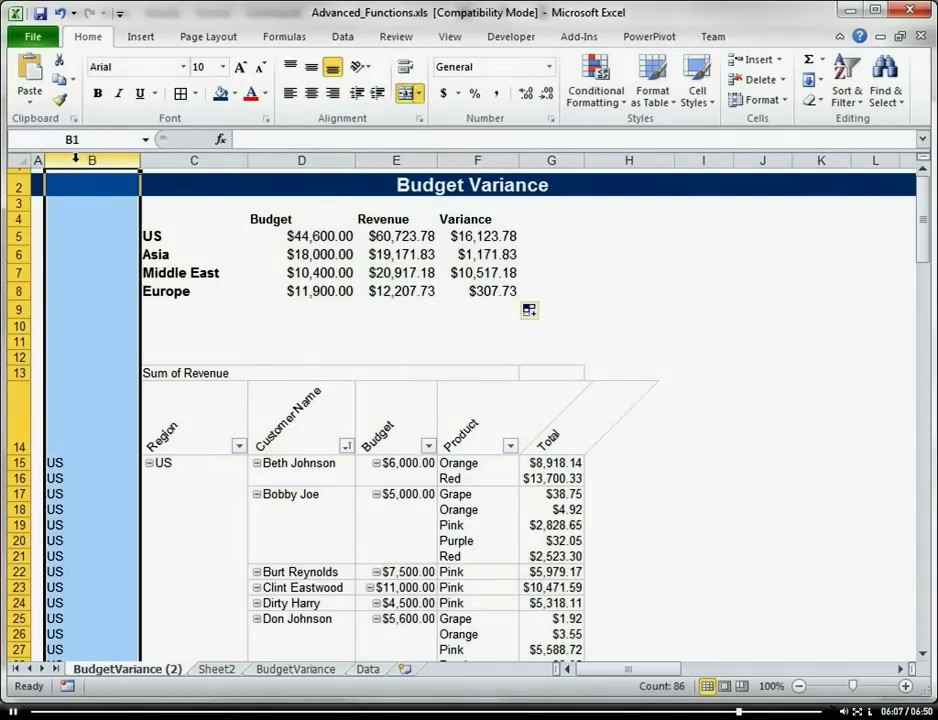
right_click(76, 157)
click(158, 388)
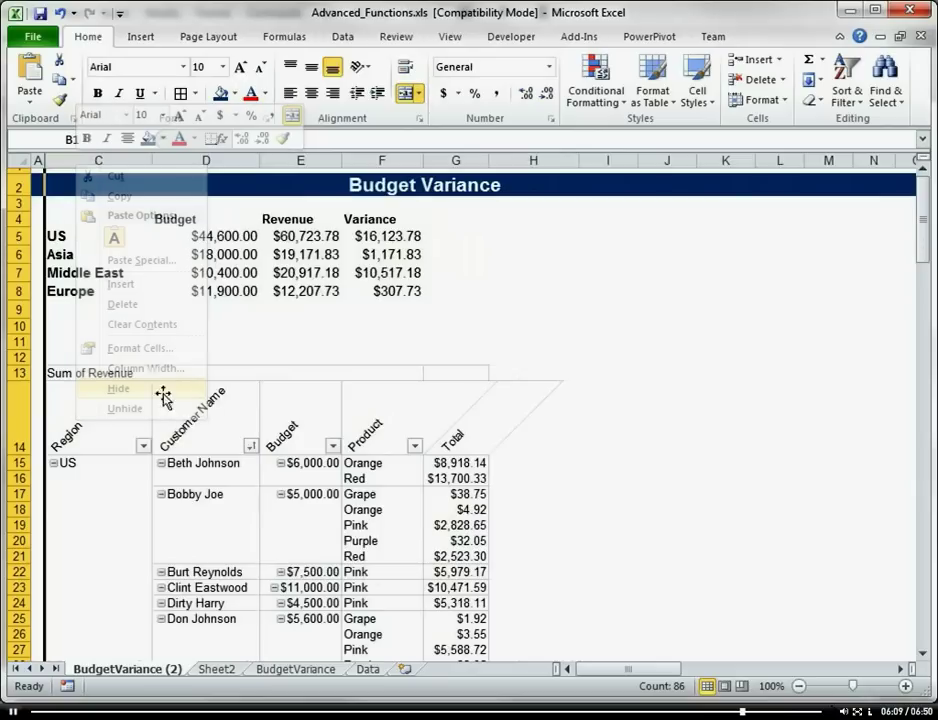
click(215, 494)
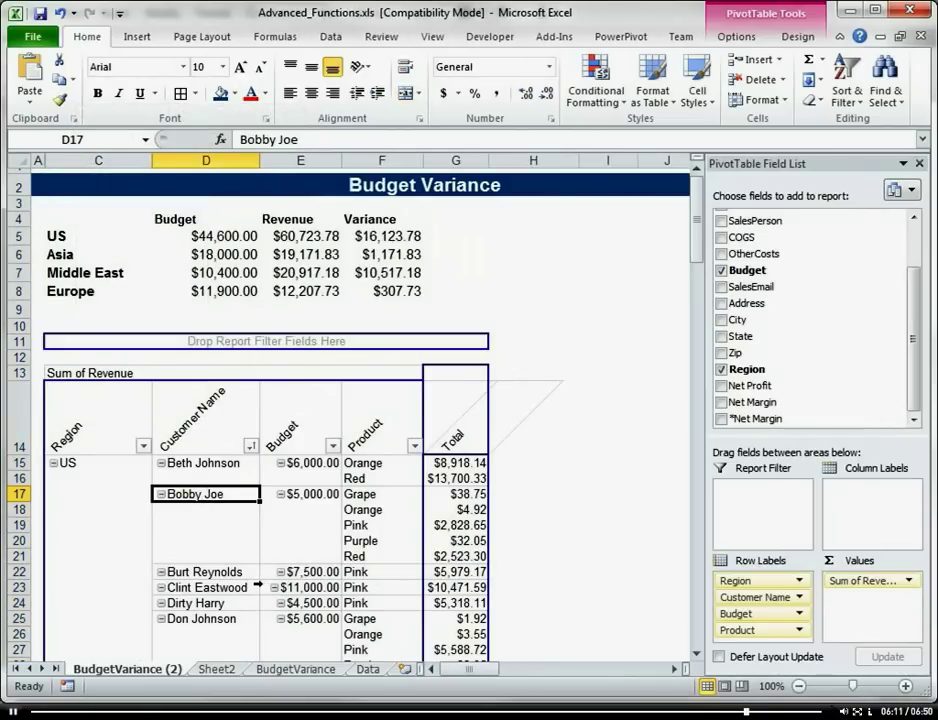
Step: Make the budget, revenue and variance figures in D5:F8 bold
drag(226, 238, 368, 292)
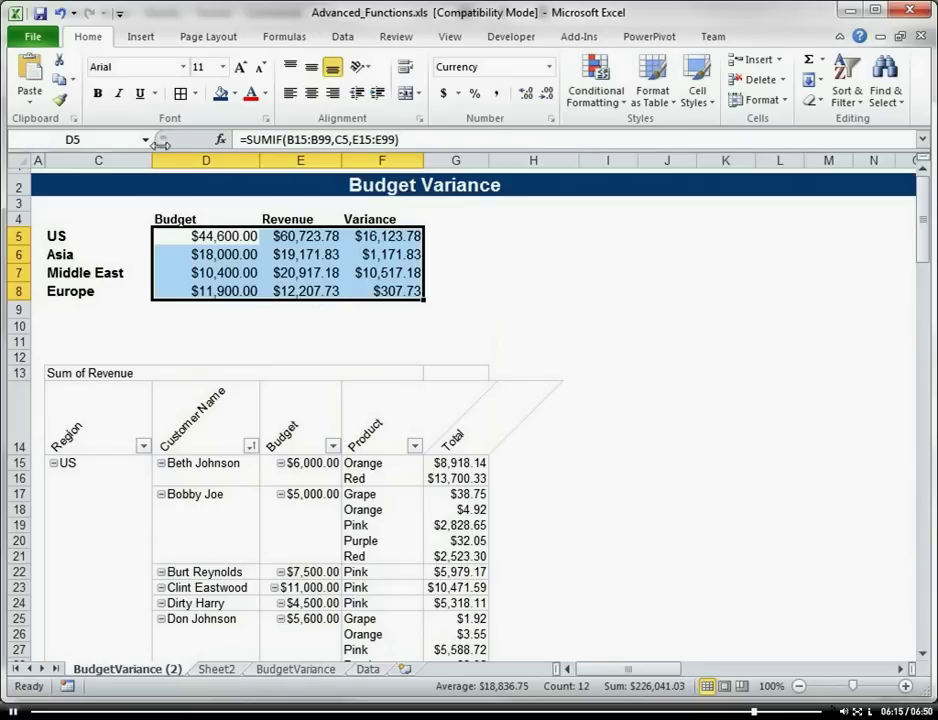
click(105, 104)
click(383, 548)
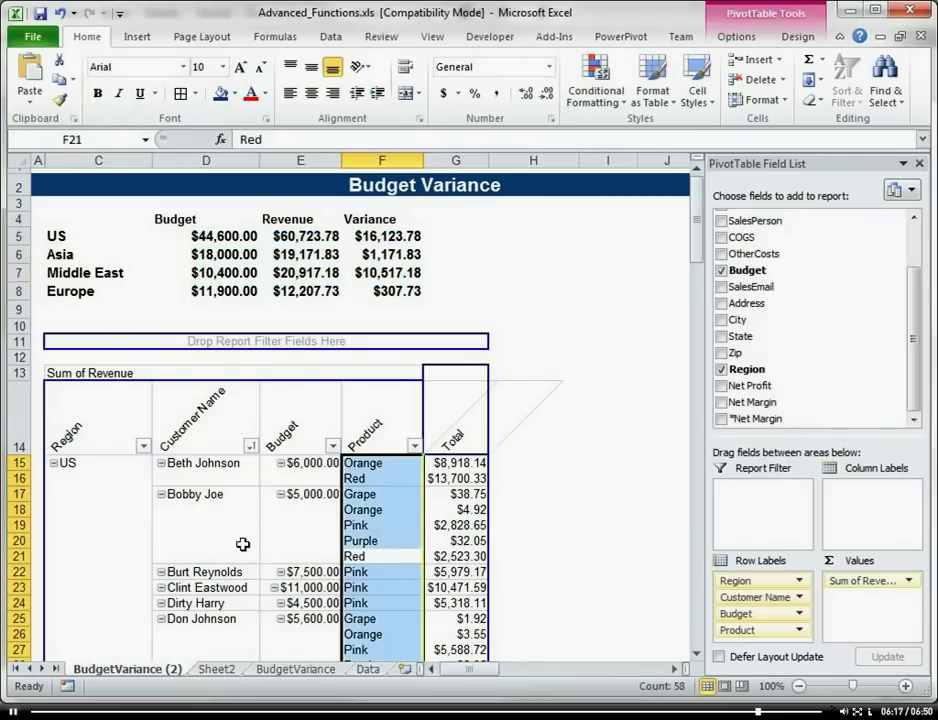
Step: Refresh the pivot table below the regional summary
right_click(198, 474)
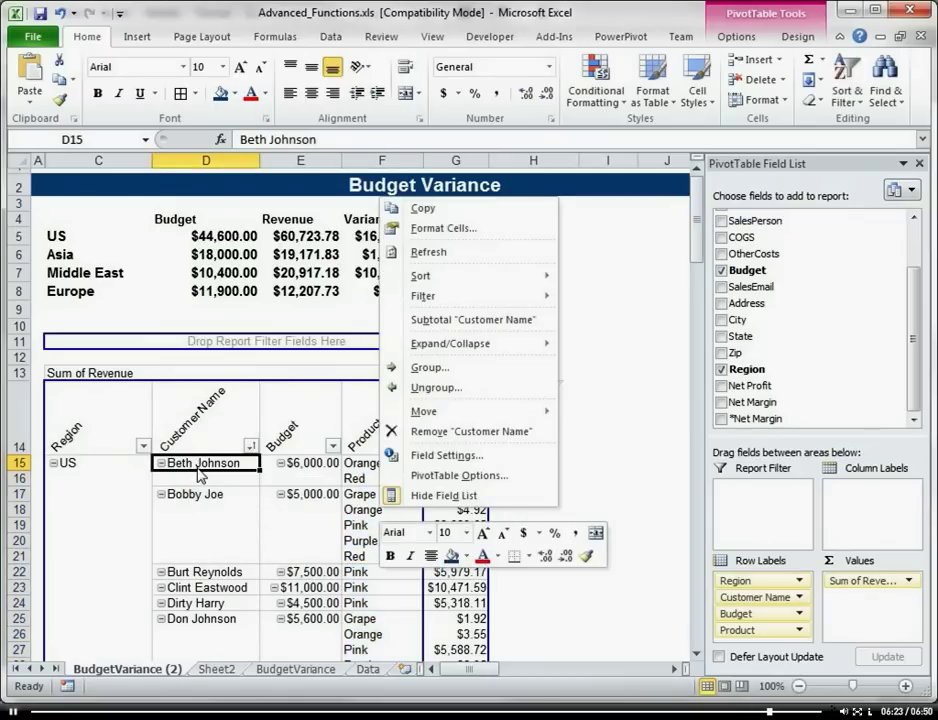
click(395, 252)
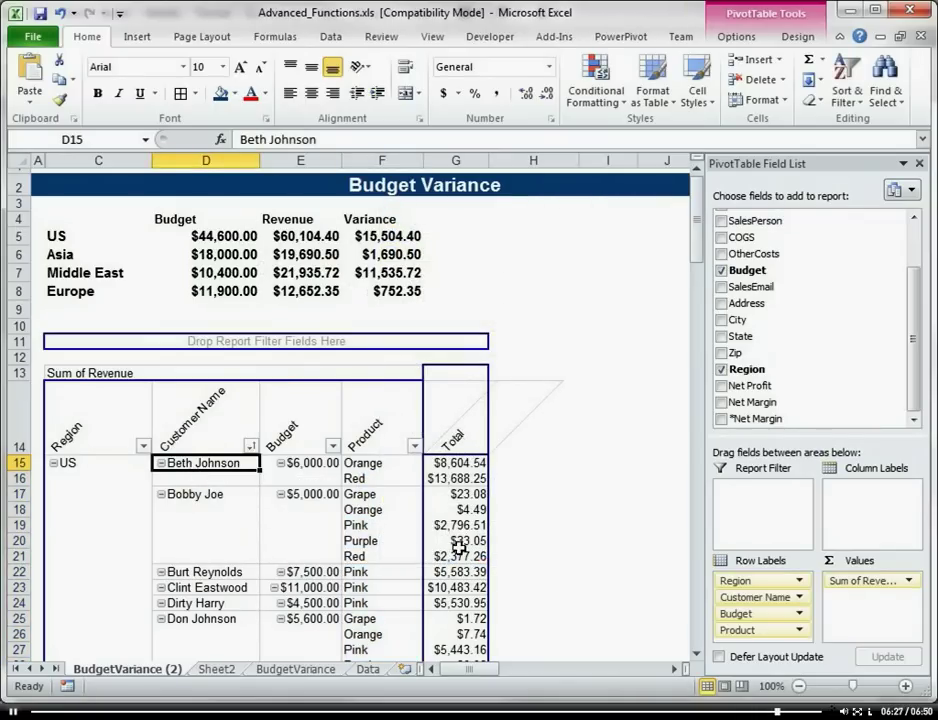
mouse_move(457, 554)
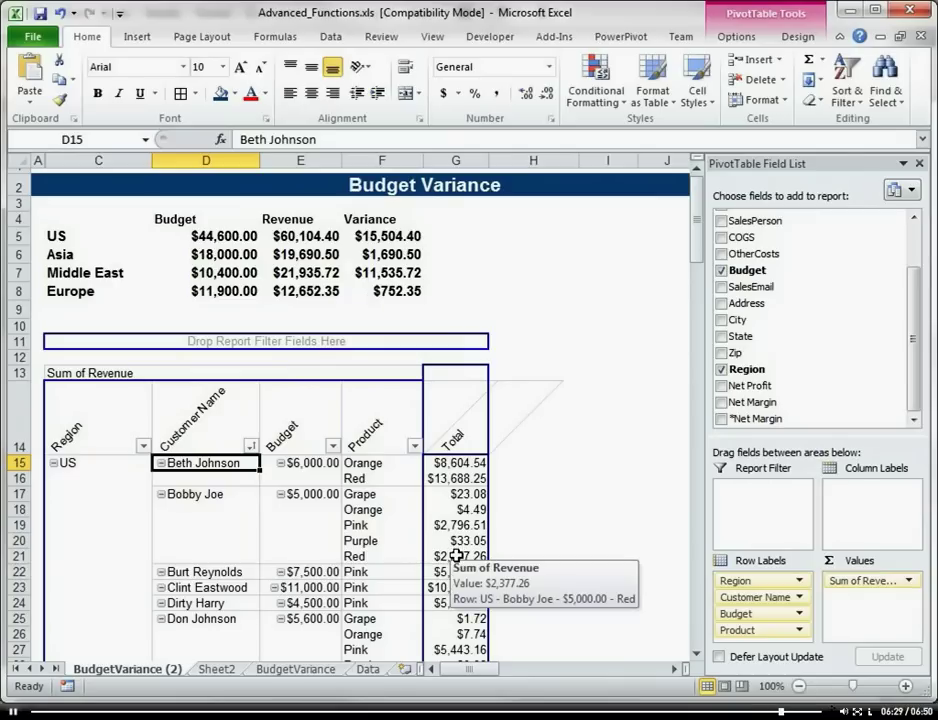
Step: Filter the pivot table's Region field to US and Asia, excluding Middle East and Europe
click(143, 446)
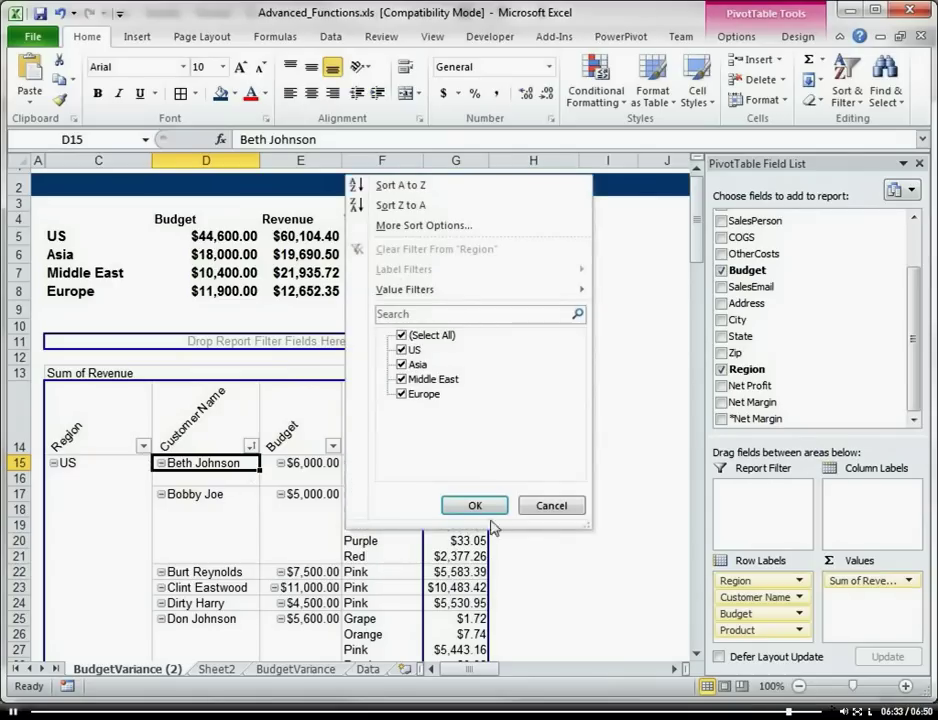
click(540, 505)
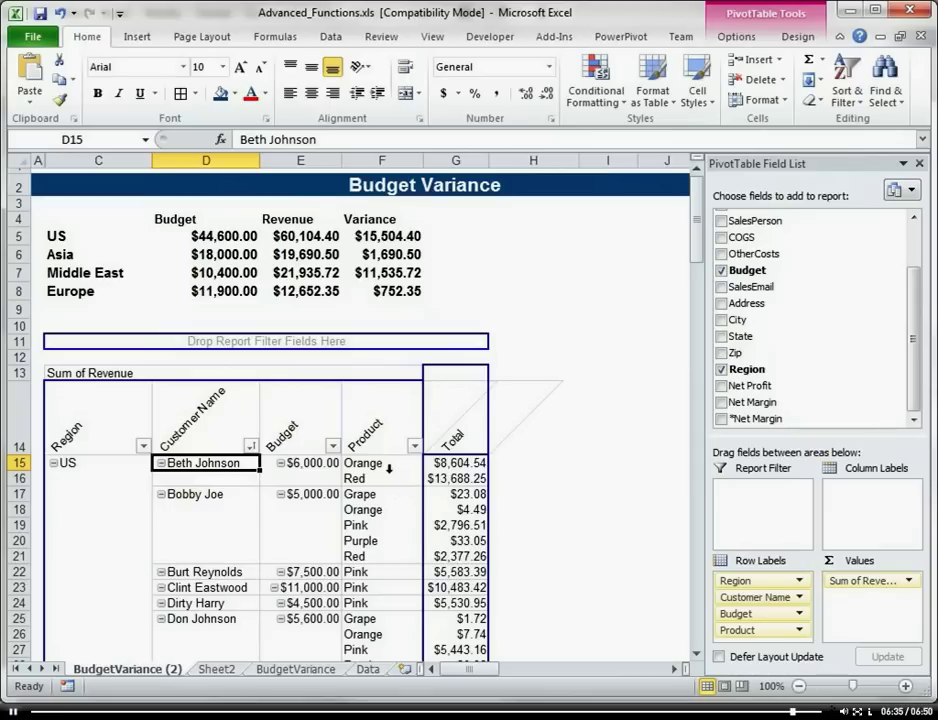
click(143, 447)
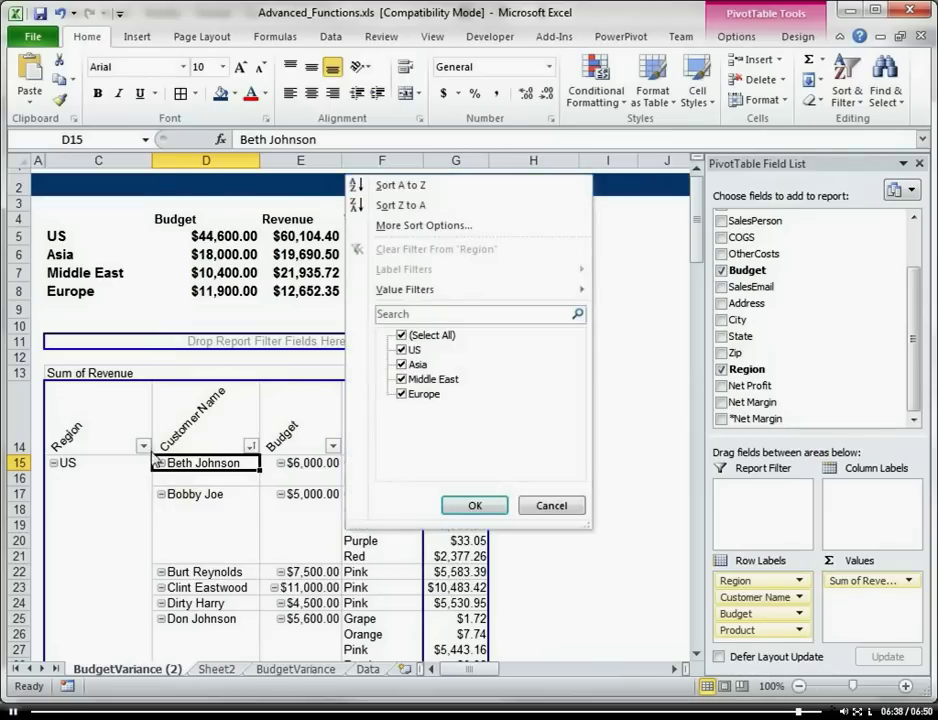
click(401, 393)
click(401, 379)
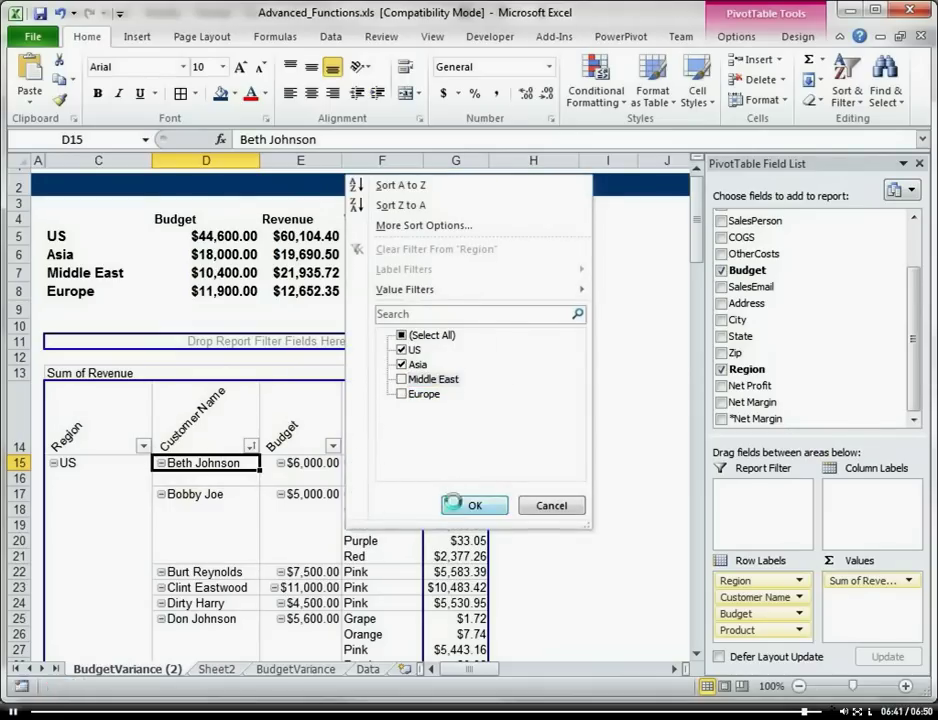
click(475, 505)
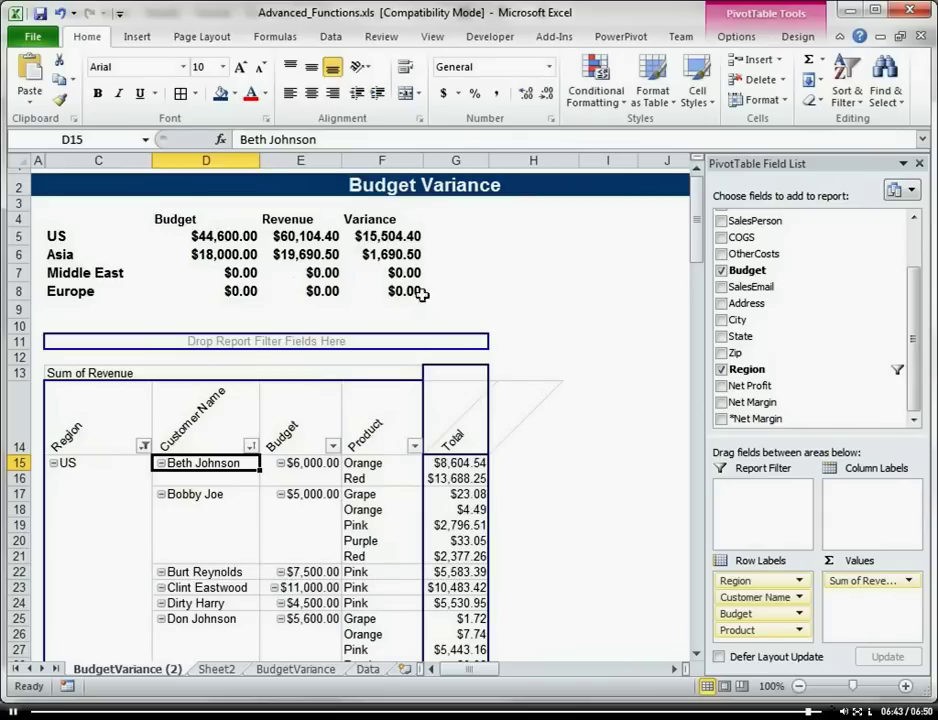